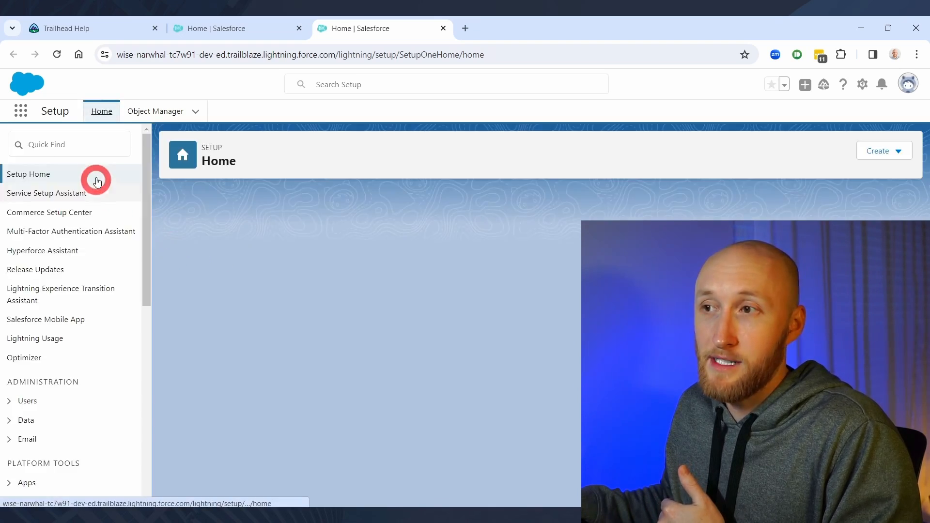
# Find and open Schema Builder in Setup using the term "schema".
pyautogui.click(96, 141)
pyautogui.write('schema')
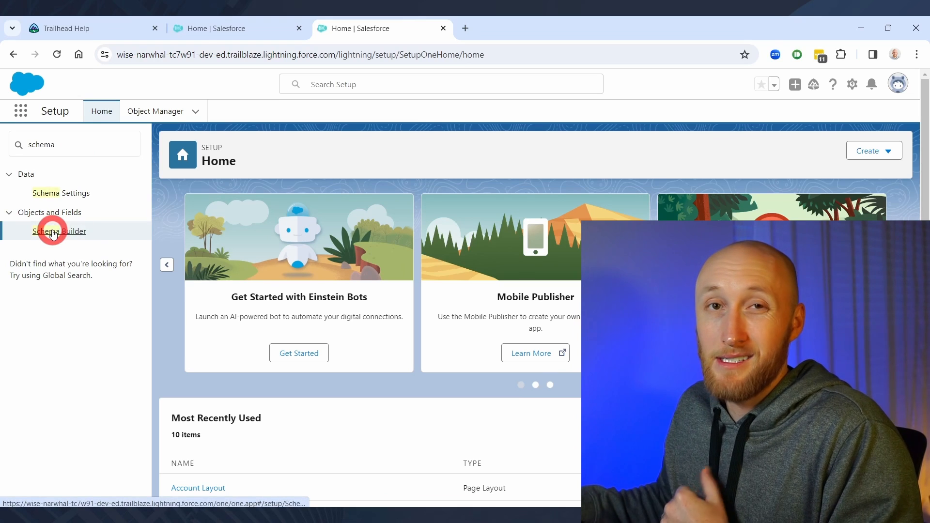
pyautogui.click(54, 233)
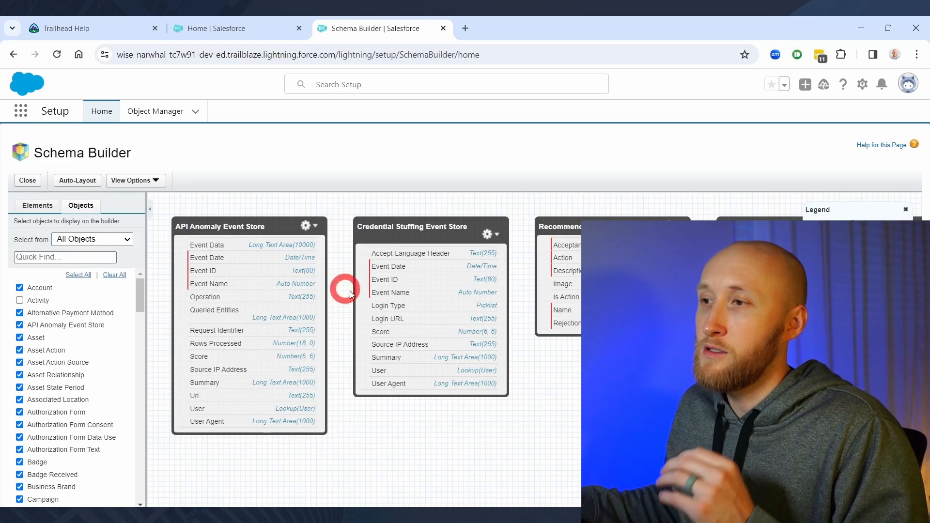
# Examine the full schema diagram, looking over the objects and the relationship lines connecting them.
pyautogui.scroll(-2, 525, 351)
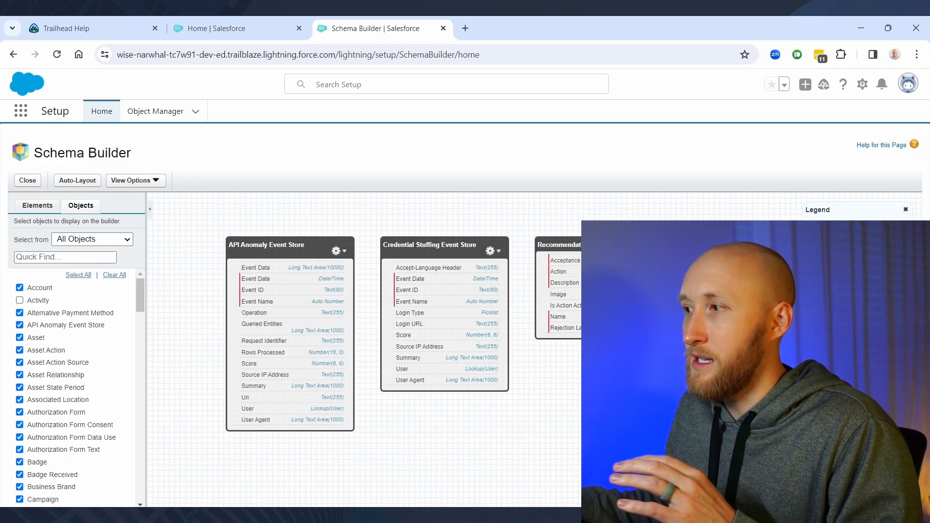
pyautogui.scroll(-4, 532, 347)
pyautogui.moveTo(594, 400); pyautogui.dragTo(494, 299)
pyautogui.moveTo(613, 426); pyautogui.dragTo(492, 225)
pyautogui.moveTo(690, 297); pyautogui.dragTo(662, 212)
pyautogui.moveTo(640, 358); pyautogui.dragTo(638, 296)
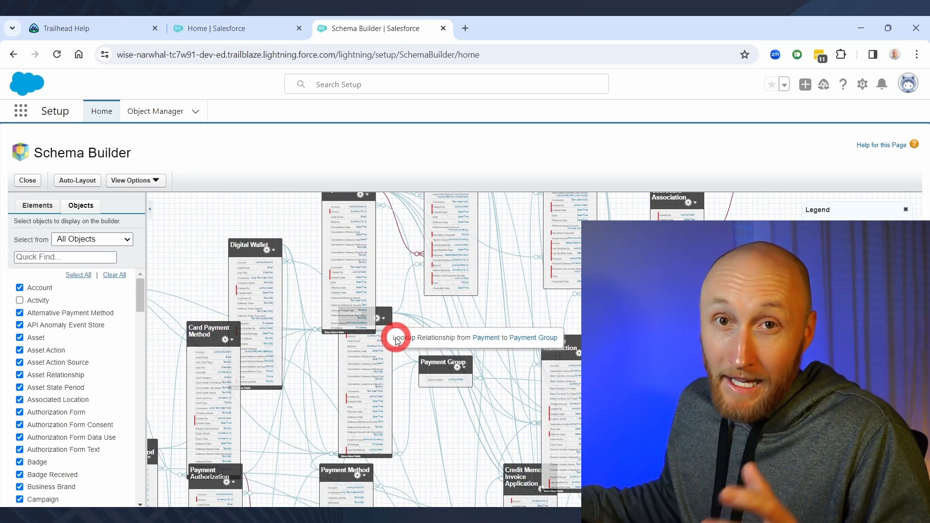
# Clear all objects from the schema diagram and display only Account, Case, Contact, Lead and Opportunity.
pyautogui.click(109, 275)
pyautogui.click(20, 289)
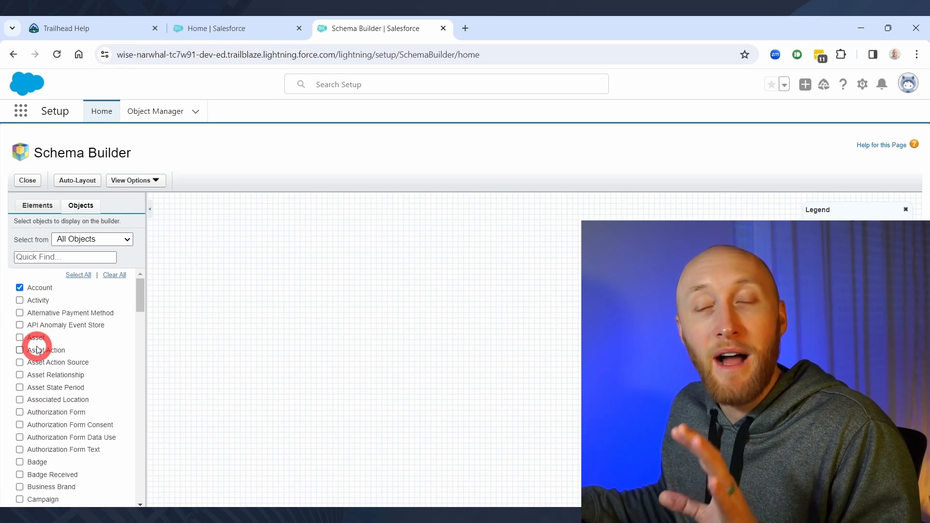
pyautogui.scroll(-3, 39, 350)
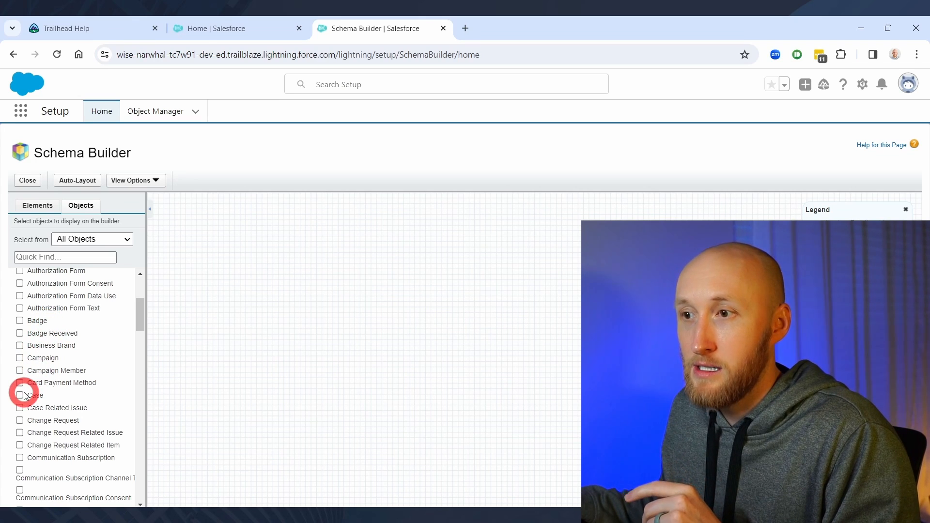
pyautogui.scroll(-3, 34, 387)
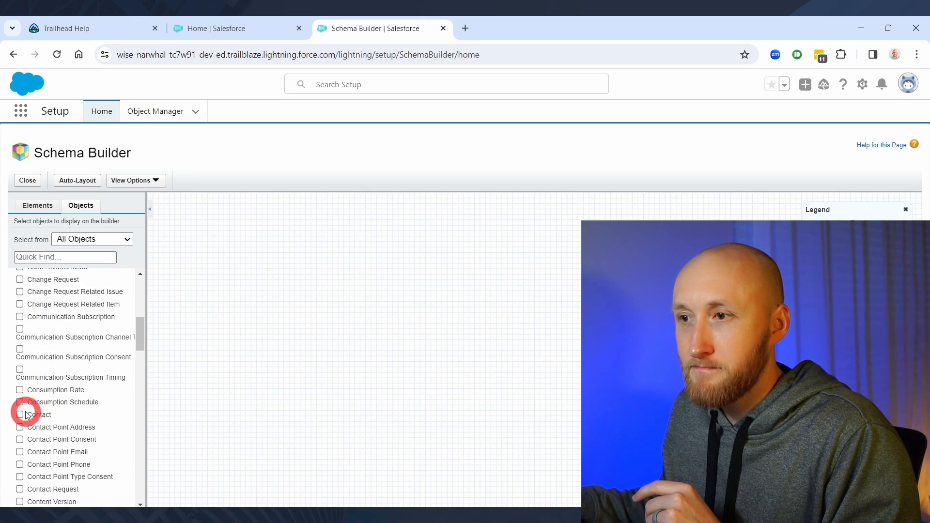
pyautogui.scroll(-6, 20, 415)
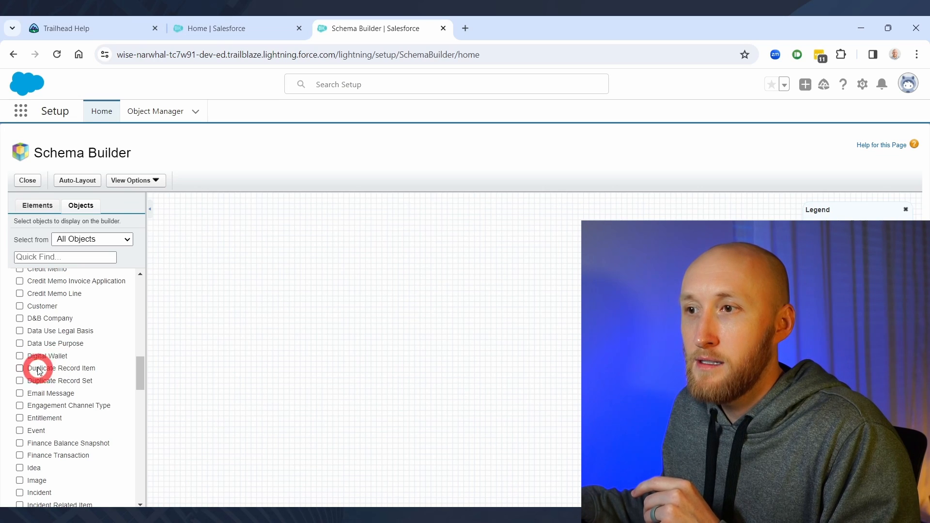
pyautogui.scroll(-3, 27, 386)
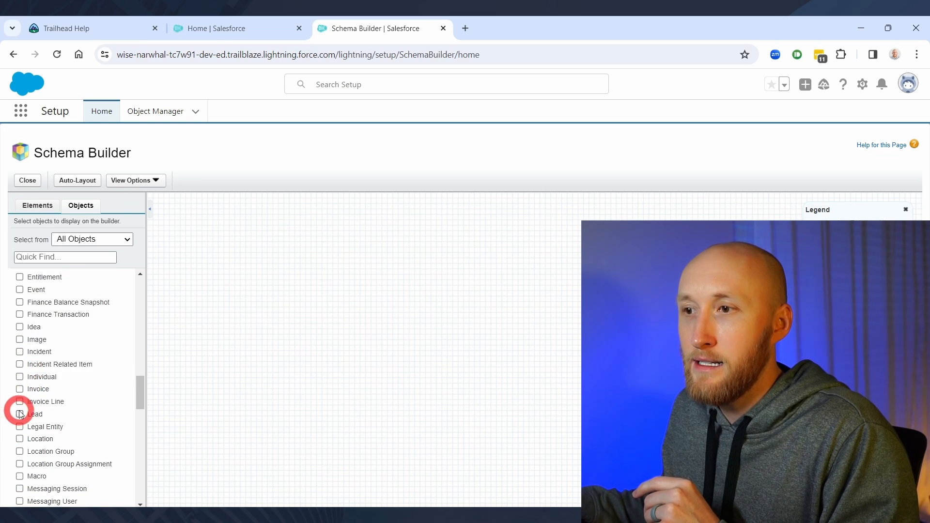
pyautogui.scroll(-9, 21, 417)
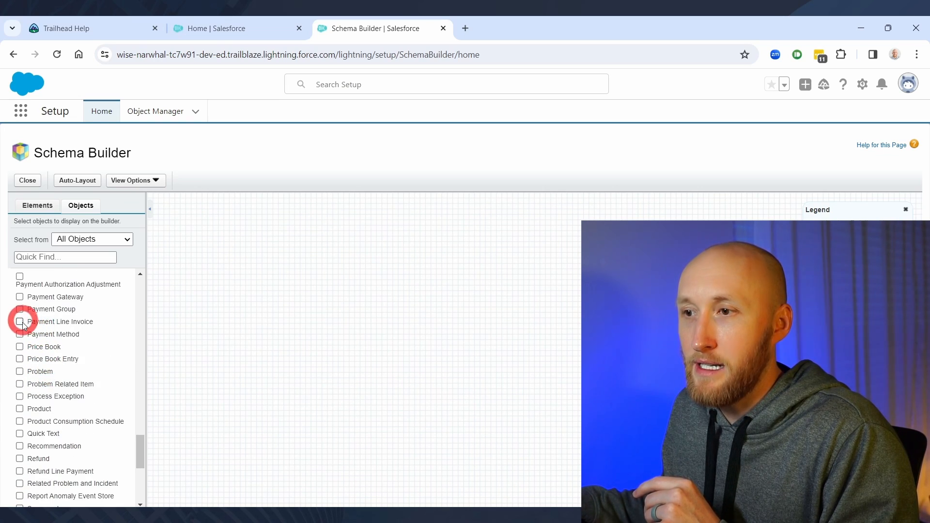
pyautogui.scroll(3, 30, 359)
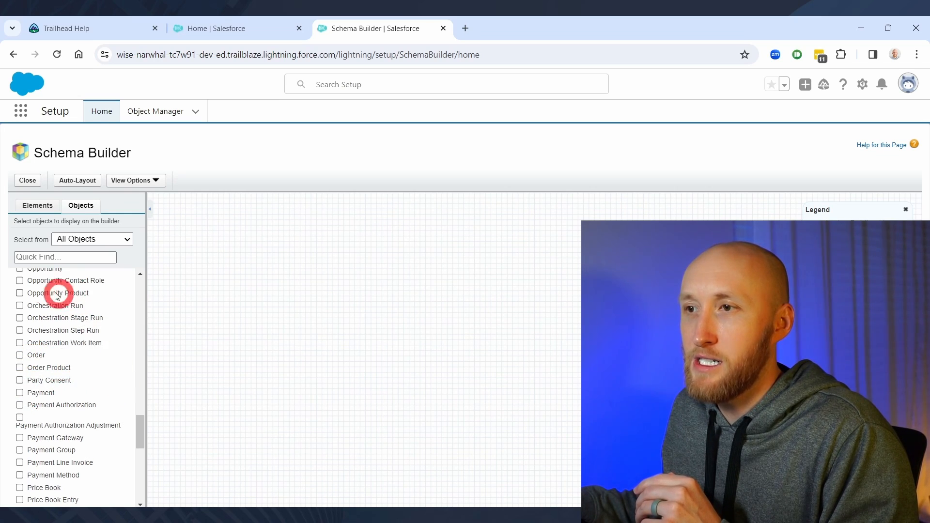
pyautogui.click(20, 270)
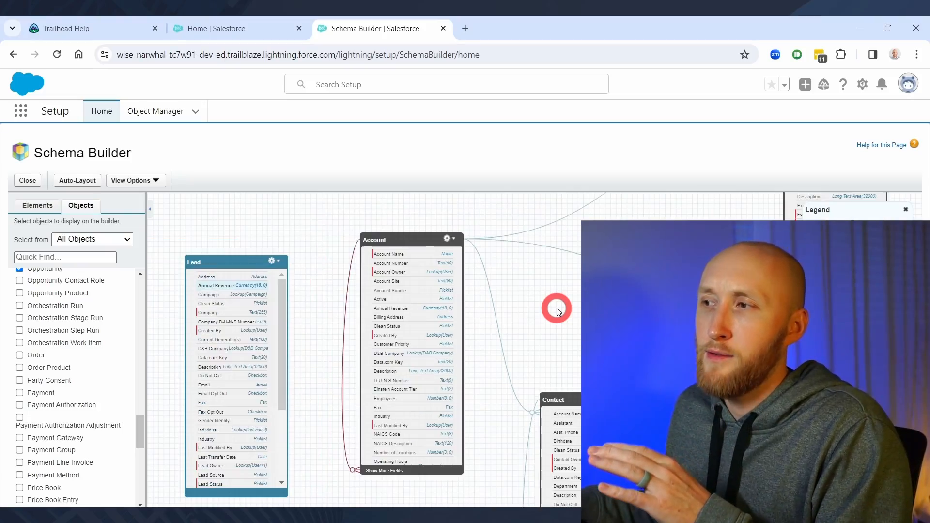
# Rearrange the diagram by moving the Opportunity object lower and the Contact object closer to Account.
pyautogui.moveTo(538, 309); pyautogui.dragTo(531, 315)
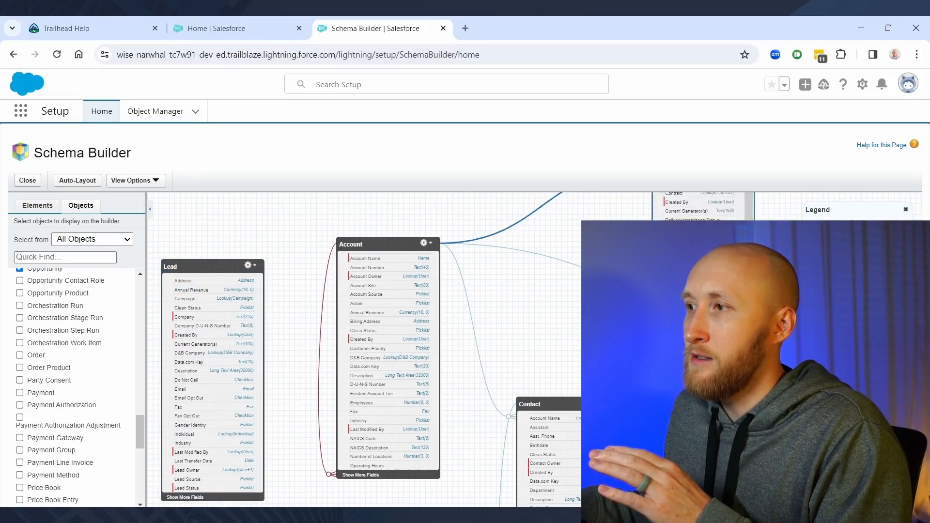
pyautogui.moveTo(717, 252); pyautogui.dragTo(719, 262)
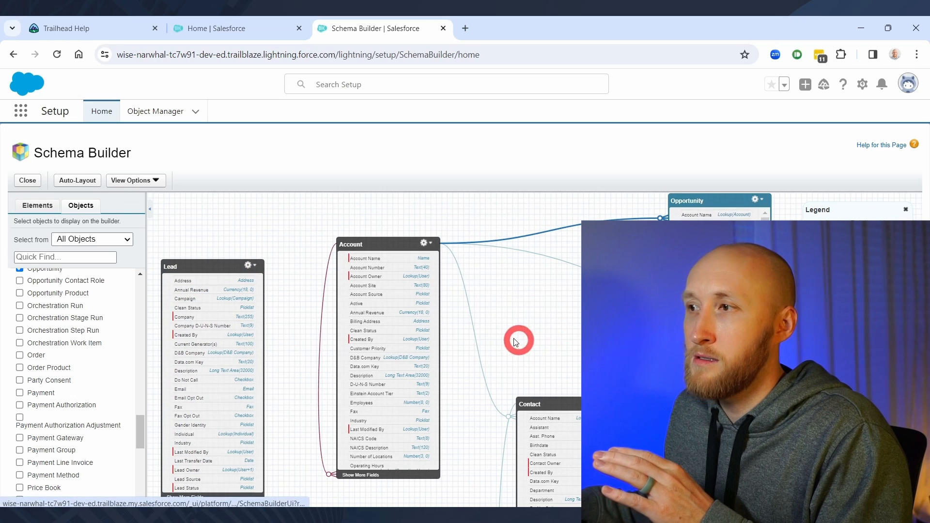
pyautogui.moveTo(546, 422); pyautogui.dragTo(493, 457)
pyautogui.moveTo(550, 282); pyautogui.dragTo(555, 349)
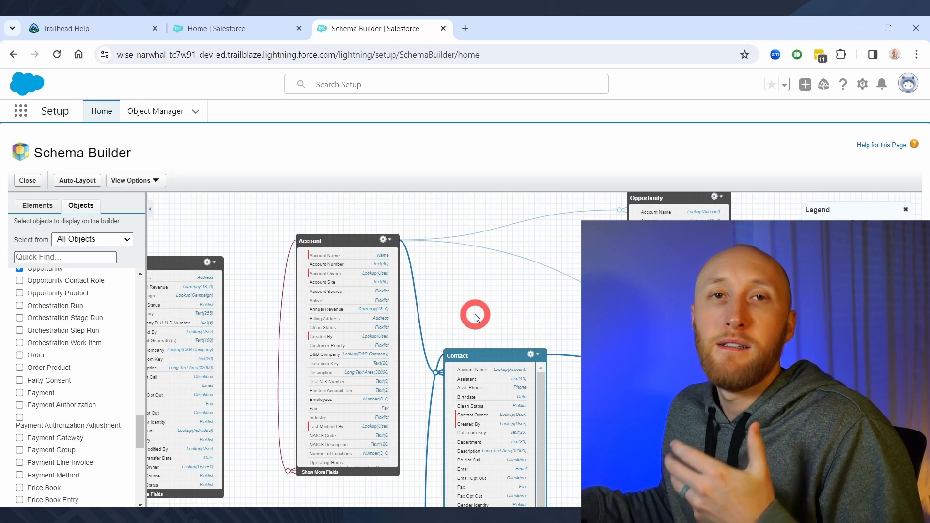
pyautogui.moveTo(489, 294); pyautogui.dragTo(479, 300)
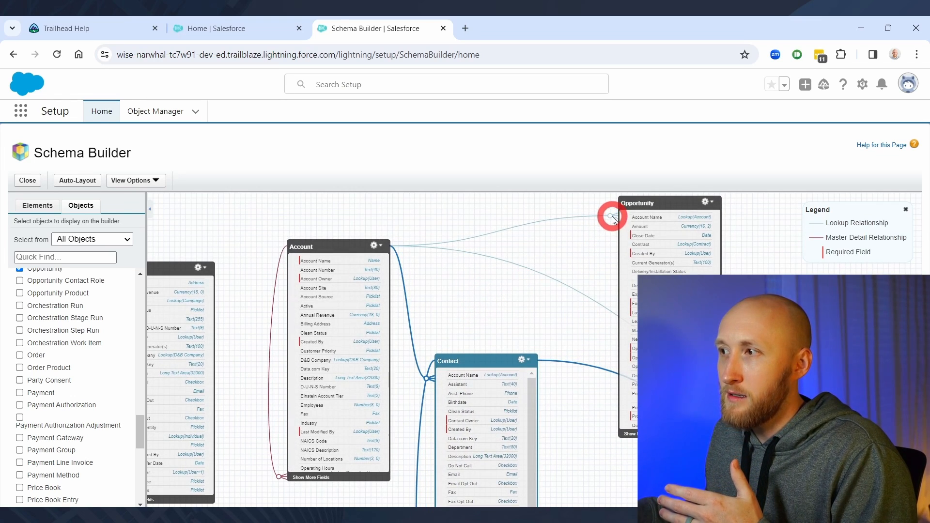
# Examine the lookup relationship lines that connect Account with Opportunity and Contact, including their Account Name fields.
pyautogui.moveTo(610, 216); pyautogui.dragTo(566, 324)
pyautogui.scroll(1, 592, 235)
pyautogui.moveTo(600, 258)
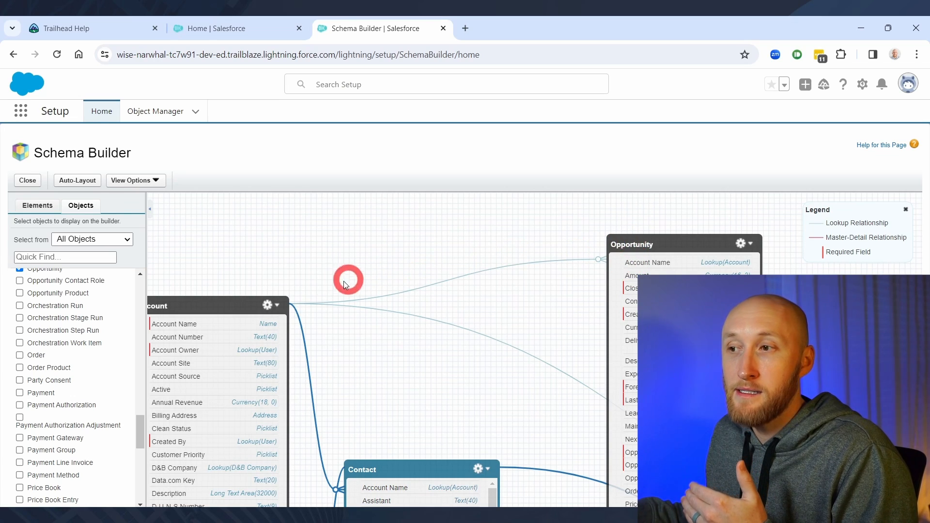
pyautogui.moveTo(388, 358); pyautogui.dragTo(481, 230)
pyautogui.moveTo(418, 359)
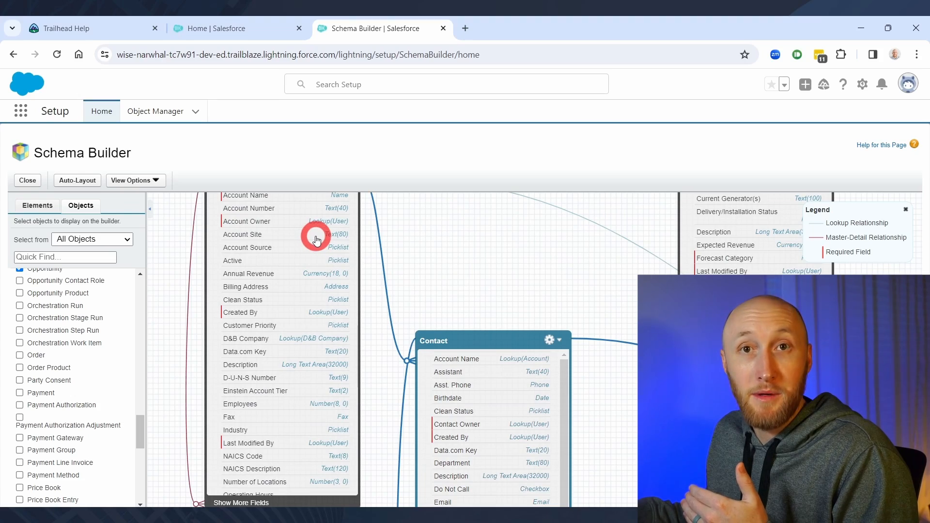
pyautogui.moveTo(461, 233); pyautogui.dragTo(498, 297)
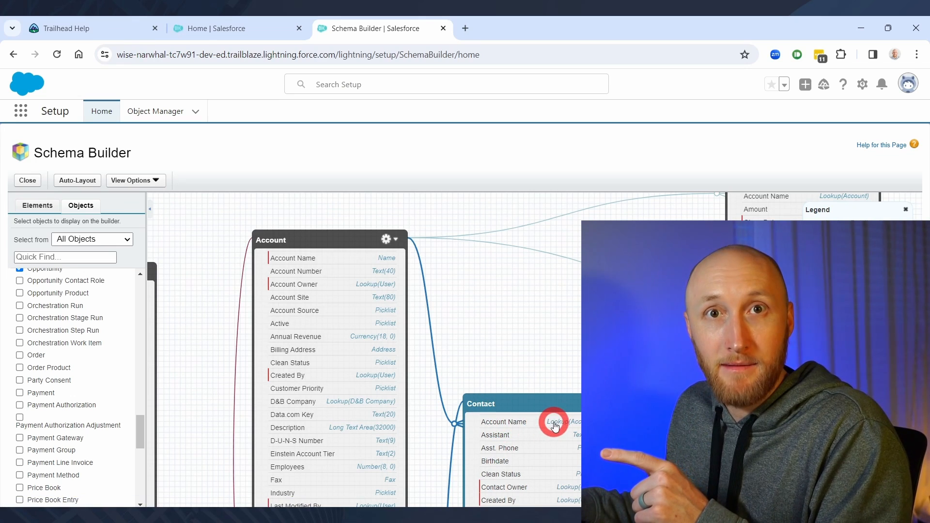
# Switch to the Sales app, open a GenePoint contact's record, show its details and dismiss the compact setting prompt.
pyautogui.click(227, 27)
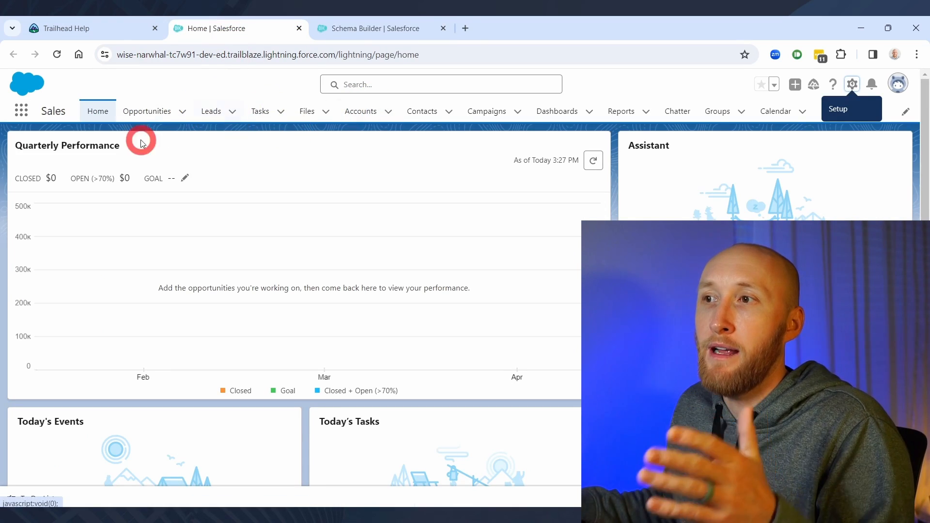
pyautogui.click(427, 114)
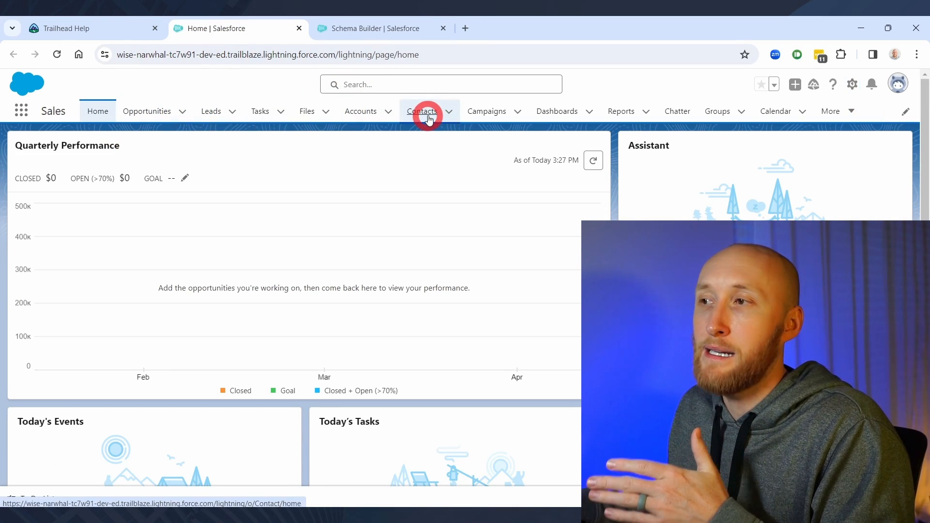
pyautogui.click(101, 227)
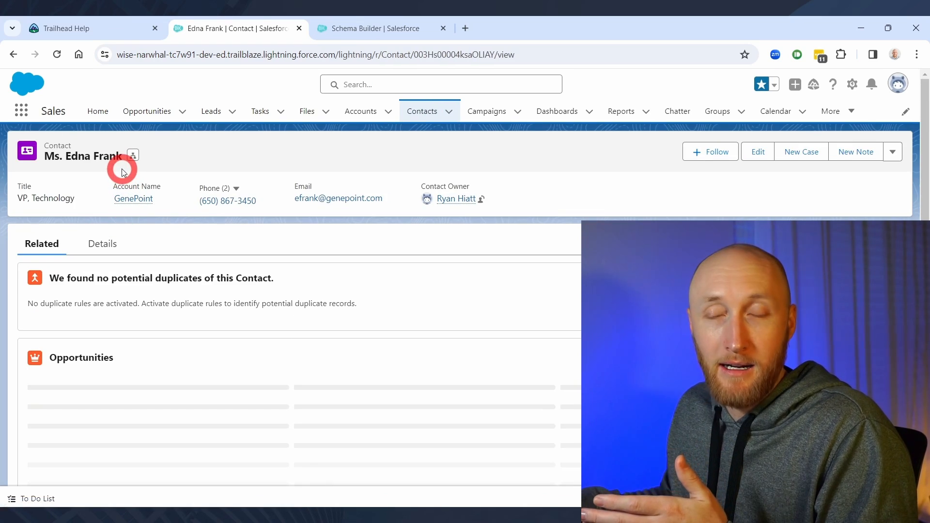
pyautogui.click(100, 244)
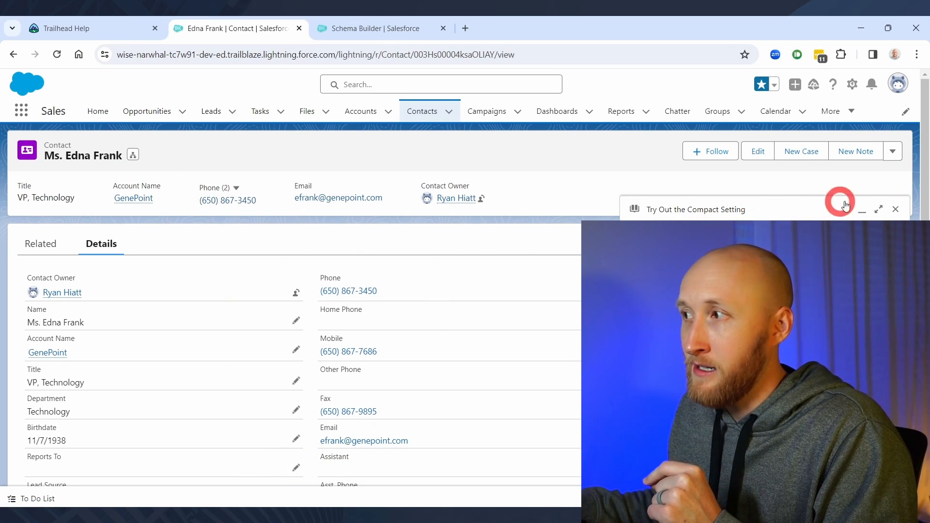
pyautogui.click(896, 209)
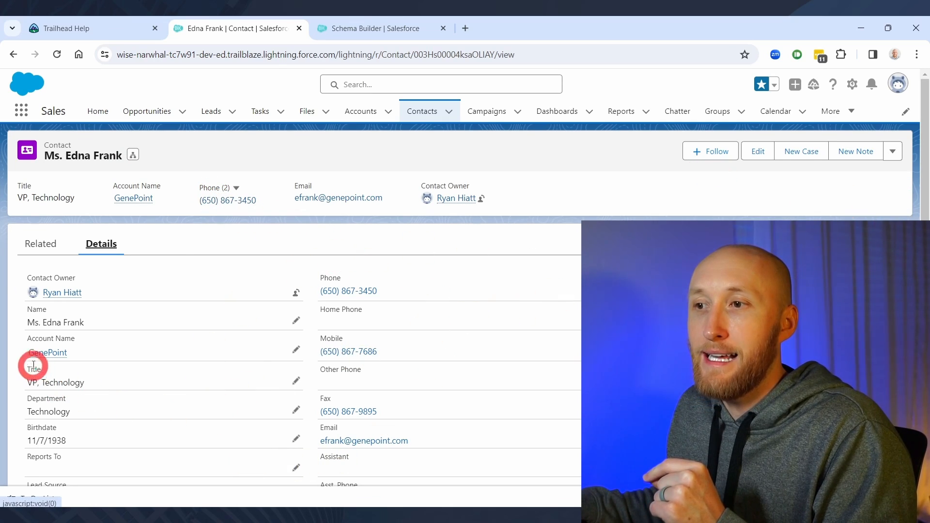
# Follow the contact's Account Name lookup to the GenePoint account record and return to the contact.
pyautogui.moveTo(28, 338); pyautogui.dragTo(69, 336)
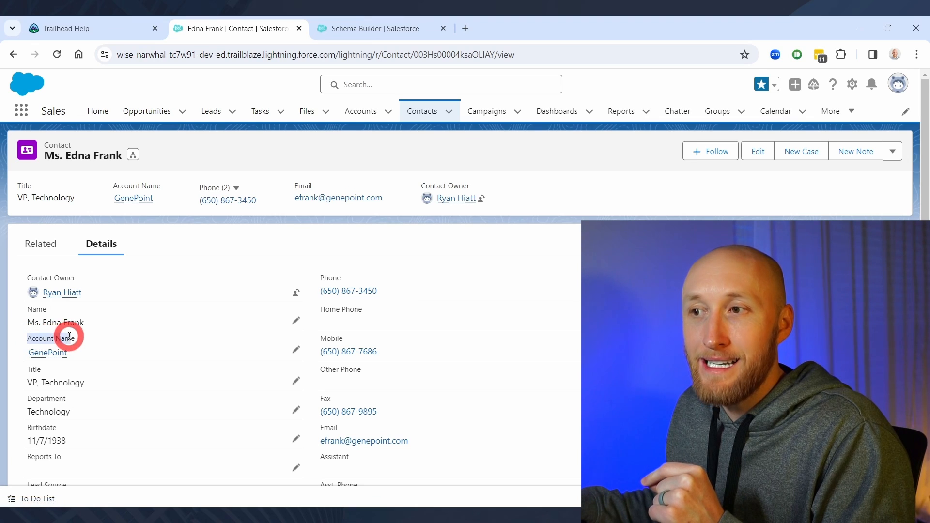
pyautogui.moveTo(48, 354)
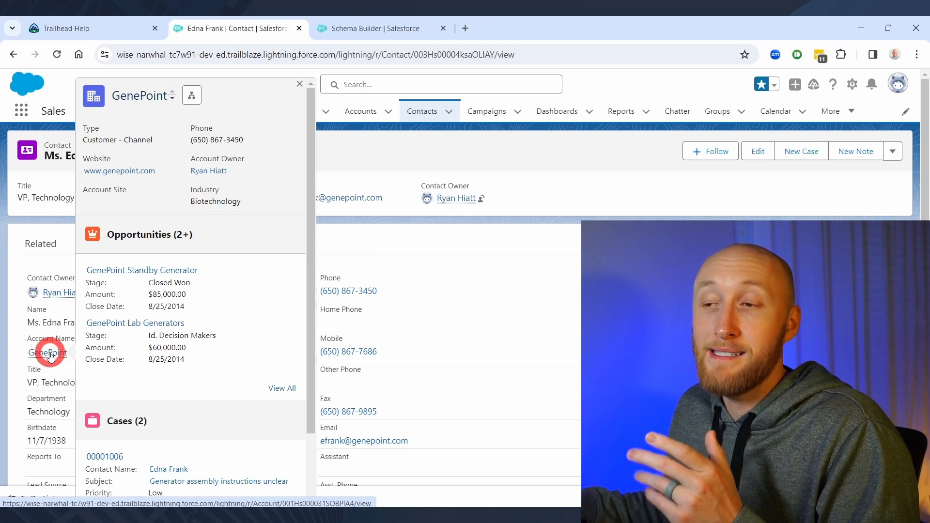
pyautogui.click(46, 353)
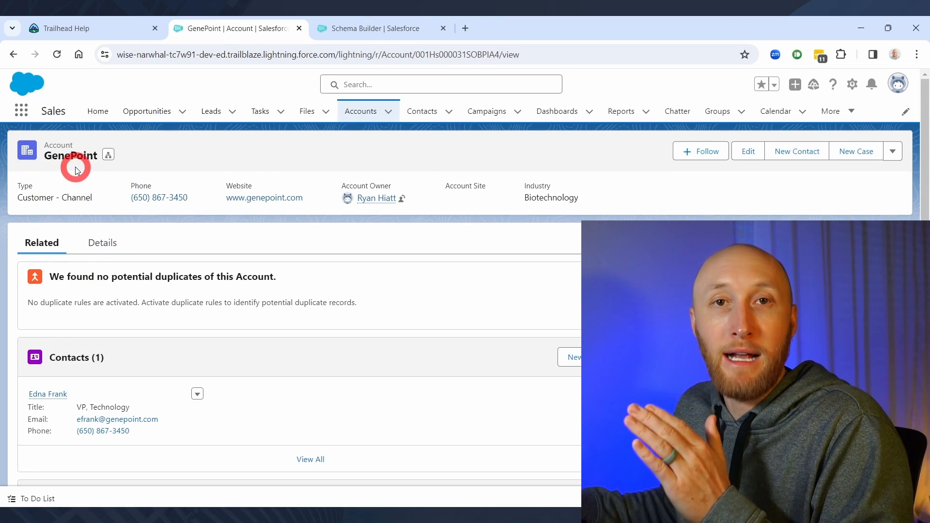
pyautogui.click(13, 55)
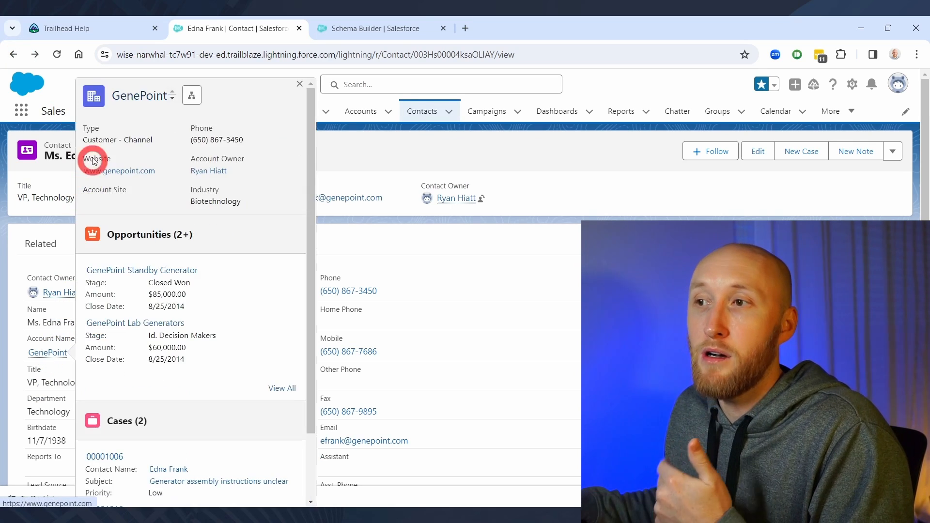
# Return to Schema Builder and move the Case object closer to Contact, just below the Opportunity object.
pyautogui.click(355, 34)
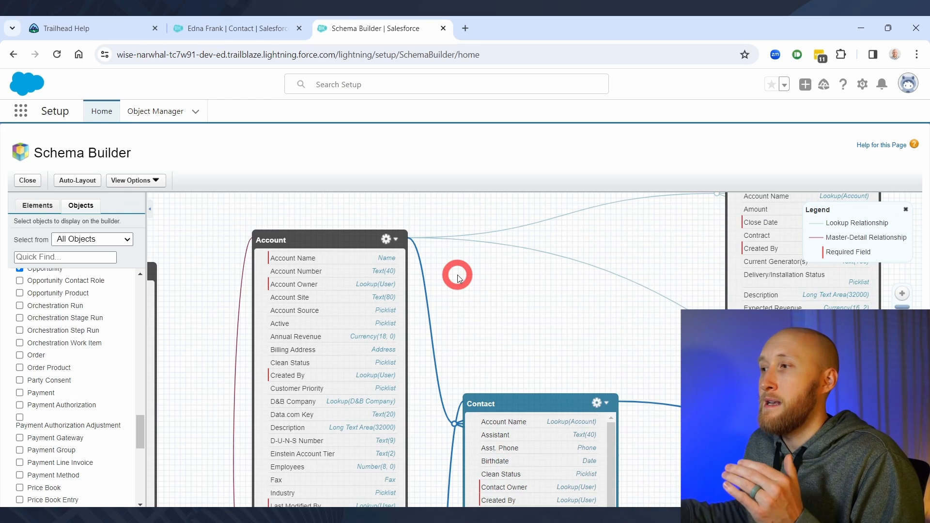
pyautogui.moveTo(535, 308); pyautogui.dragTo(424, 367)
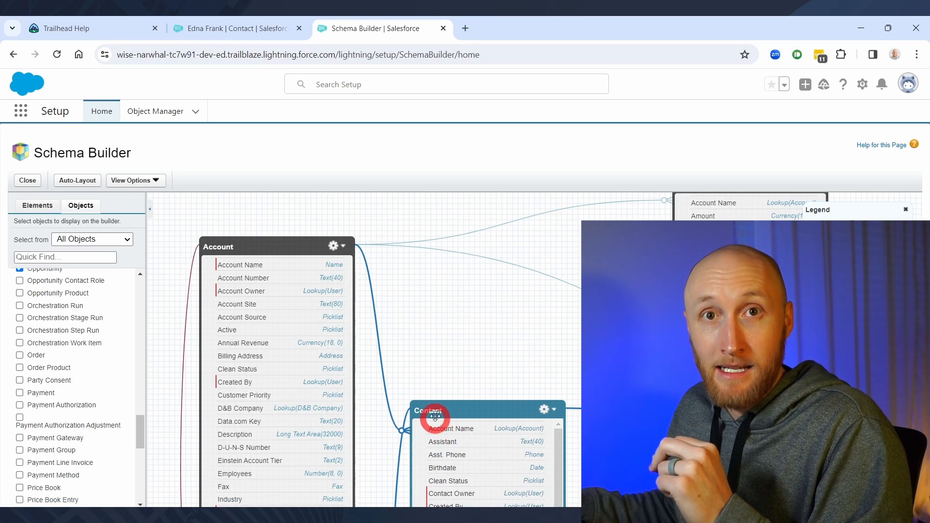
pyautogui.moveTo(533, 312); pyautogui.dragTo(339, 361)
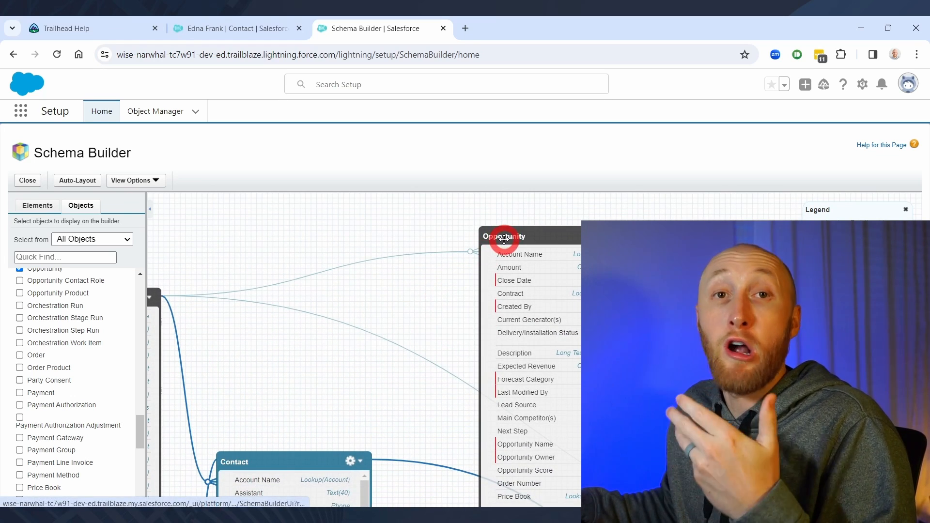
pyautogui.moveTo(396, 415); pyautogui.dragTo(347, 229)
pyautogui.moveTo(885, 361); pyautogui.dragTo(579, 437)
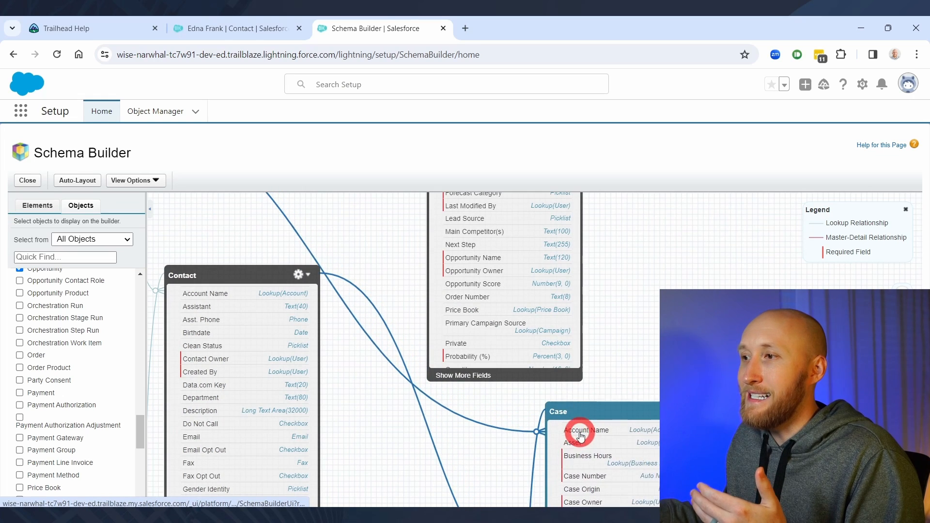
# Examine the Case object's Account Name and Contact Name lookups and their relationship lines.
pyautogui.moveTo(646, 363); pyautogui.dragTo(687, 213)
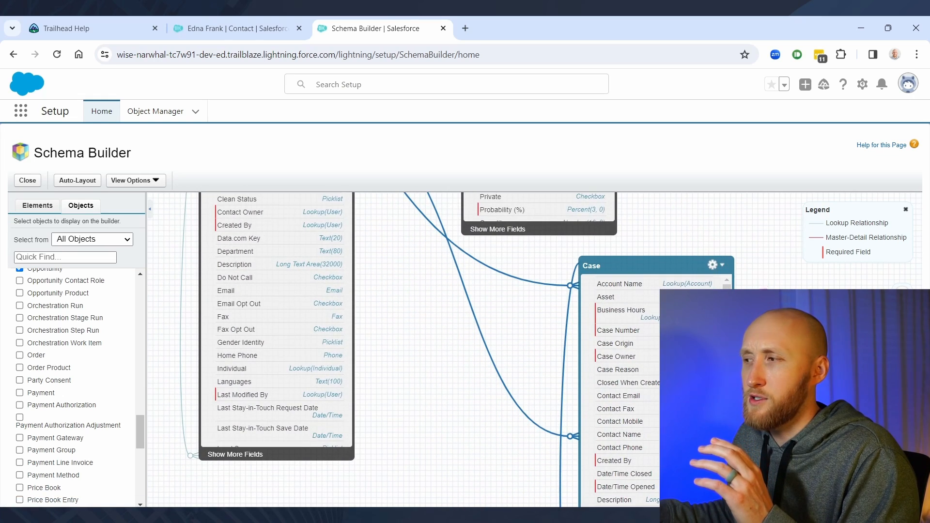
pyautogui.scroll(-1, 722, 277)
pyautogui.moveTo(764, 376); pyautogui.dragTo(705, 333)
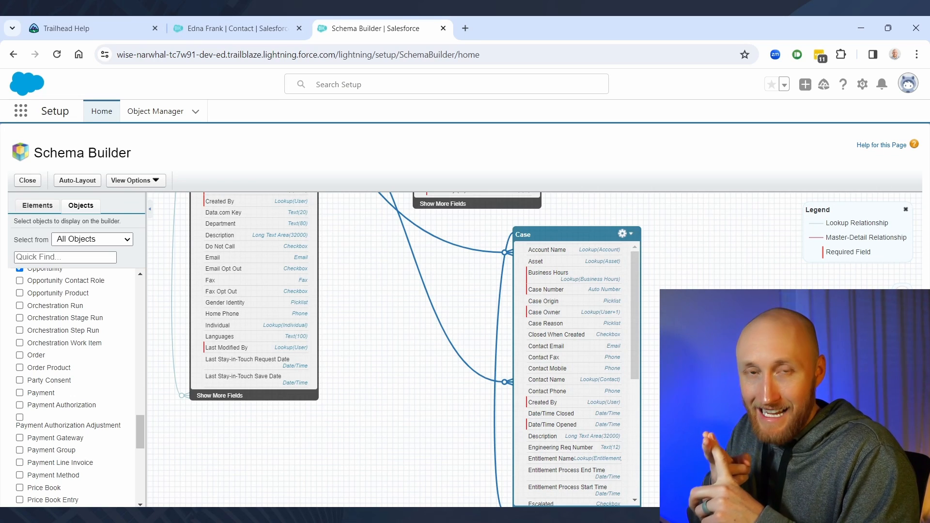
pyautogui.click(539, 249)
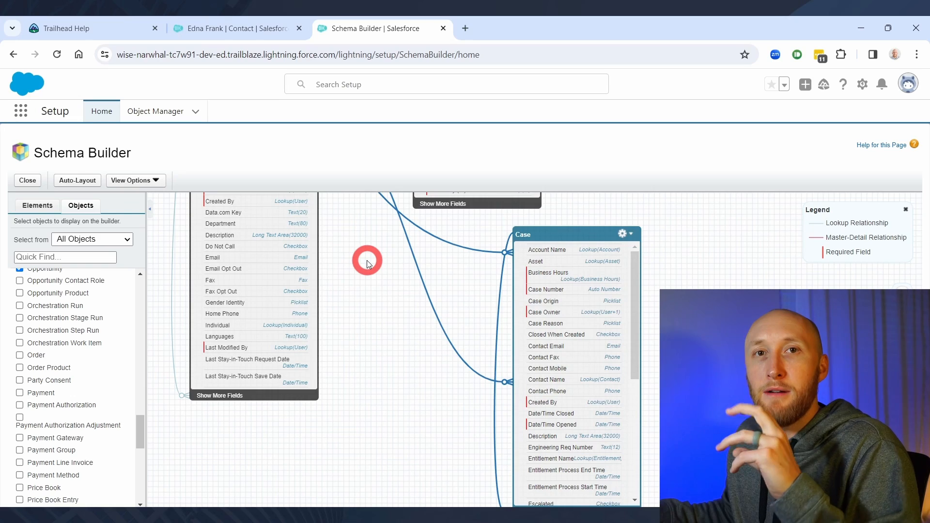
# Open the case "Generator assembly instructions unclear" from the Sales app's recently viewed cases and show its related lists.
pyautogui.moveTo(368, 264); pyautogui.dragTo(411, 326)
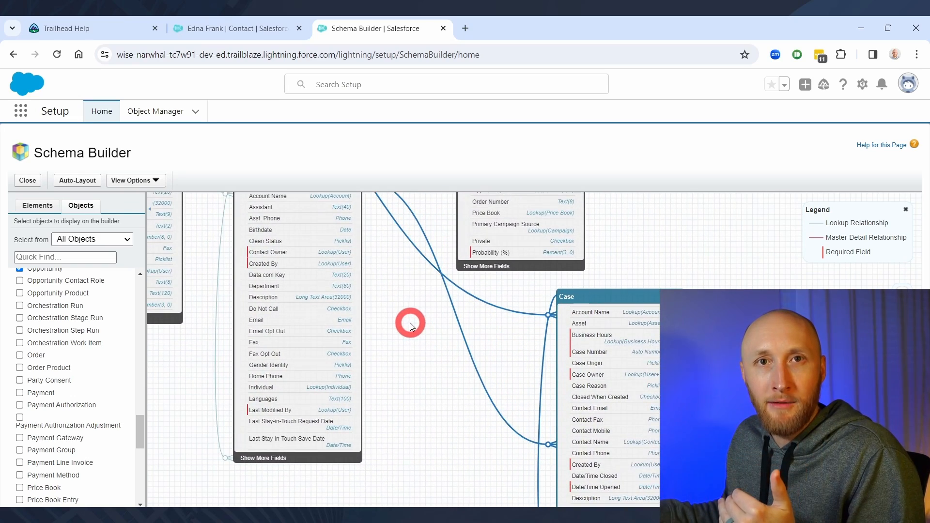
pyautogui.click(221, 31)
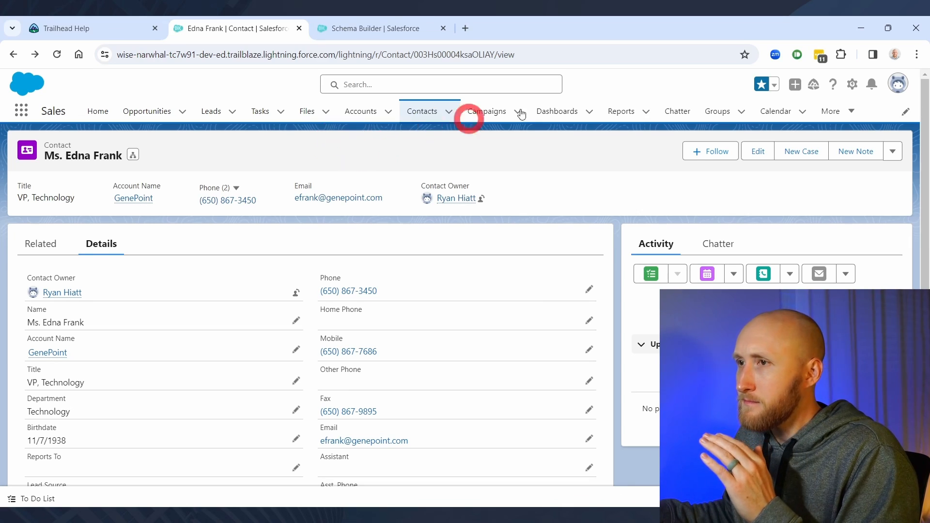
pyautogui.click(842, 111)
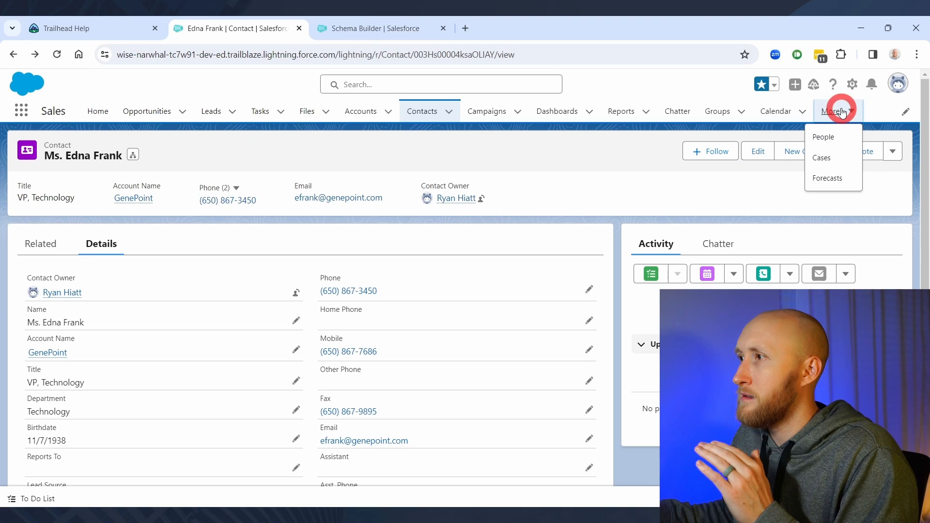
pyautogui.click(829, 163)
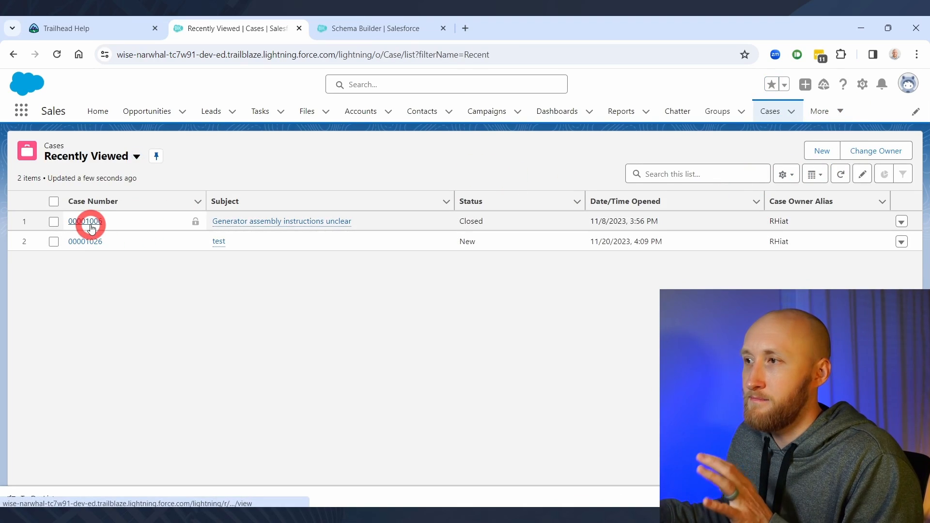
pyautogui.click(92, 225)
pyautogui.click(92, 240)
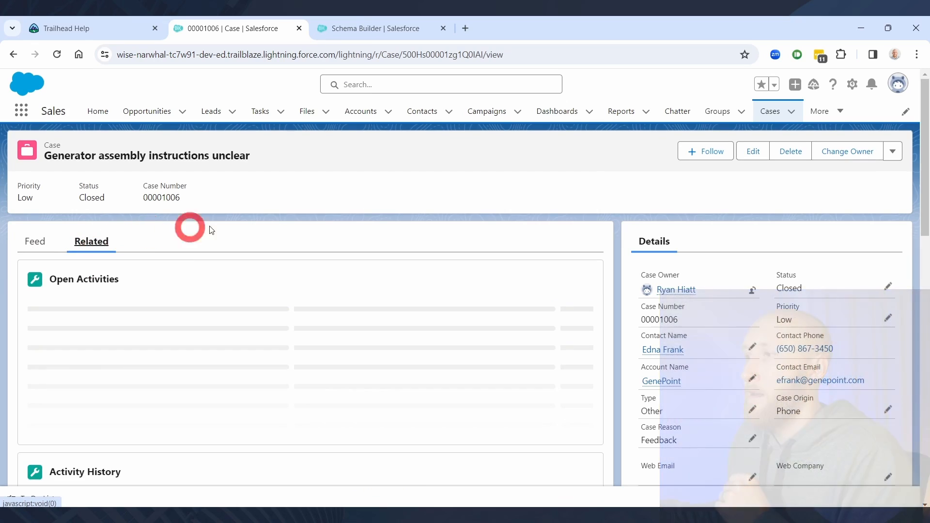
# Preview the records behind the Contact Name and Account Name lookups in the case details.
pyautogui.scroll(-3, 687, 266)
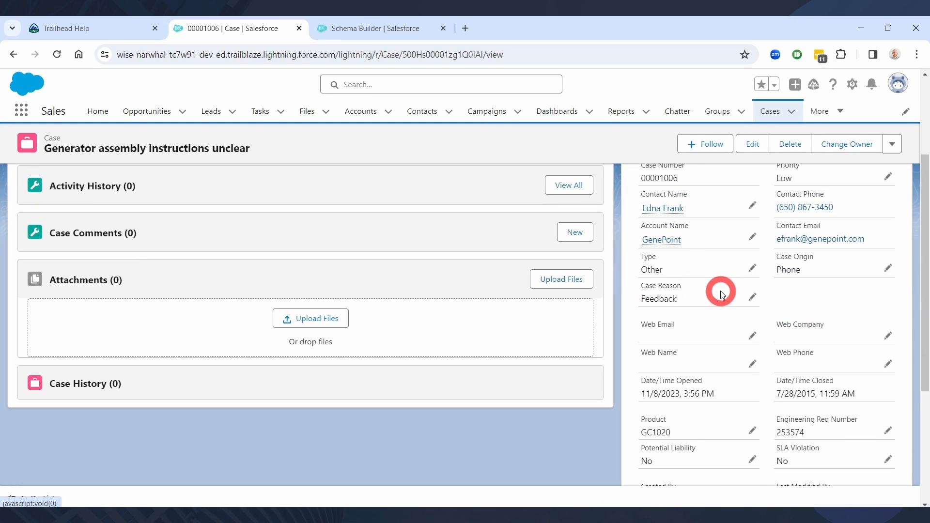
pyautogui.scroll(3, 722, 294)
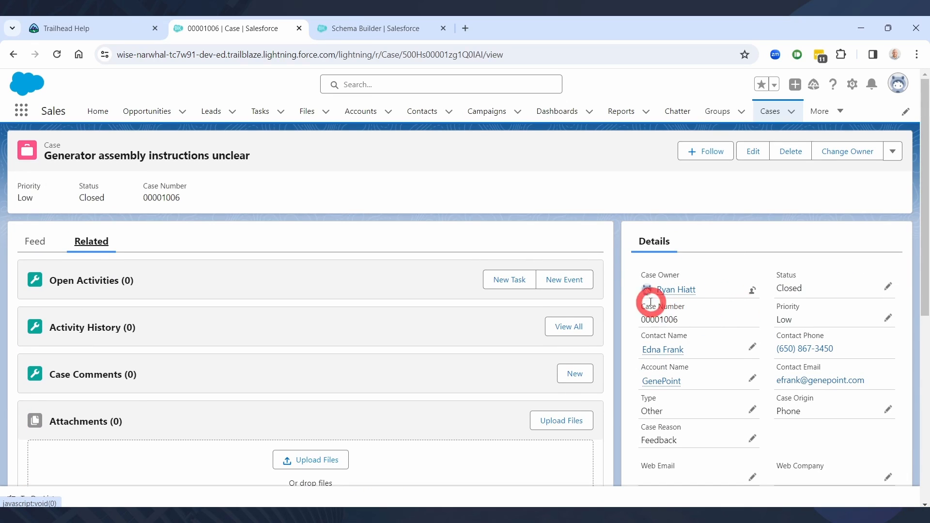
pyautogui.moveTo(656, 349)
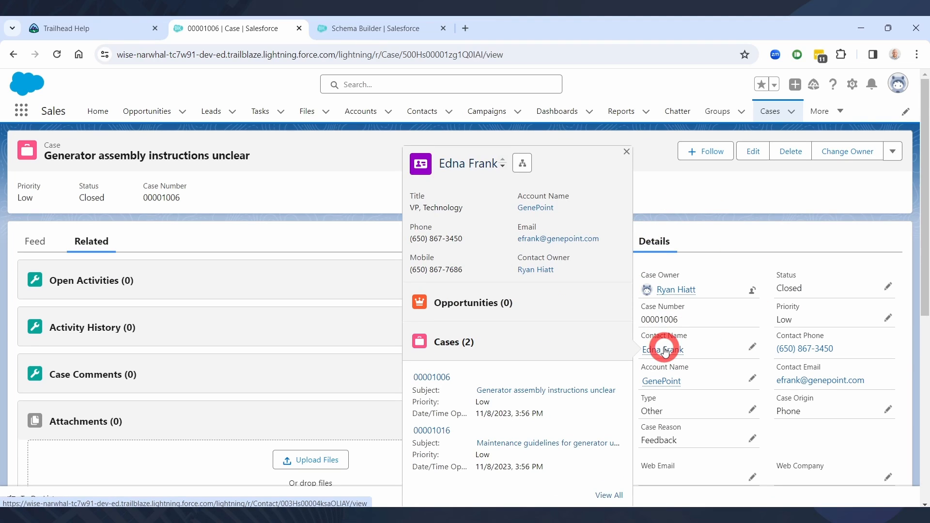
pyautogui.moveTo(662, 382)
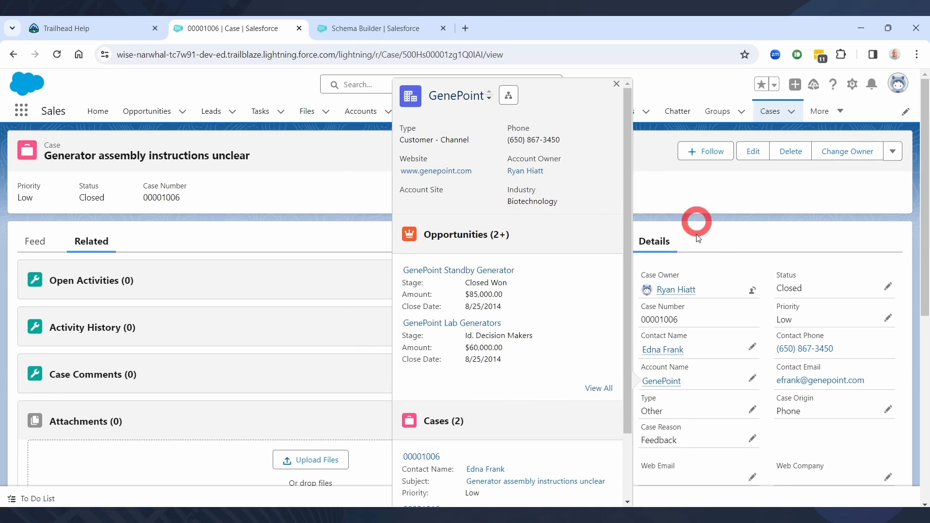
# Open the case's Contact Name lookup for editing, cancel the edit, and return to Schema Builder.
pyautogui.click(749, 351)
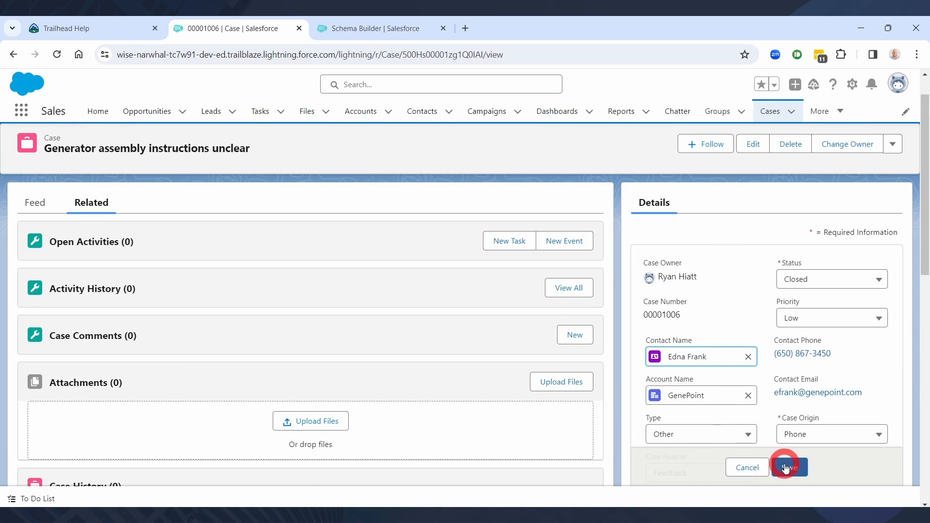
pyautogui.click(755, 470)
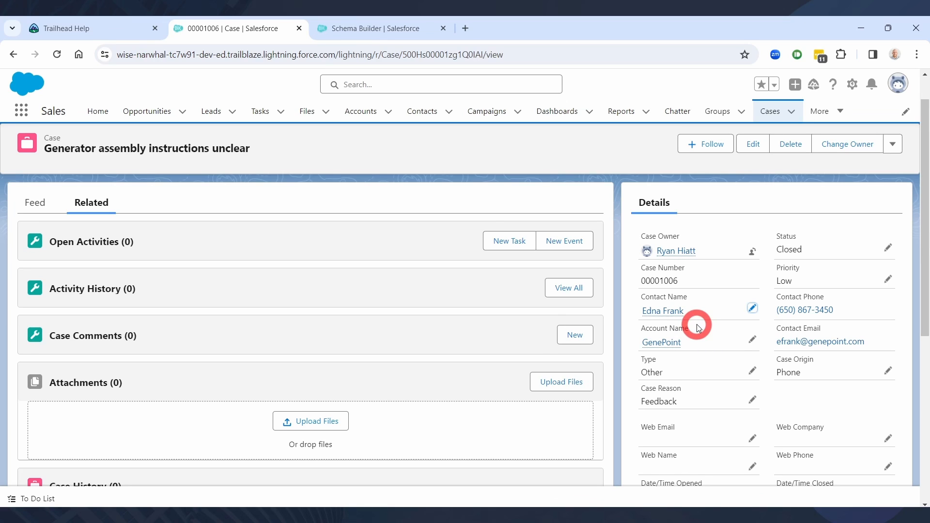
pyautogui.click(343, 28)
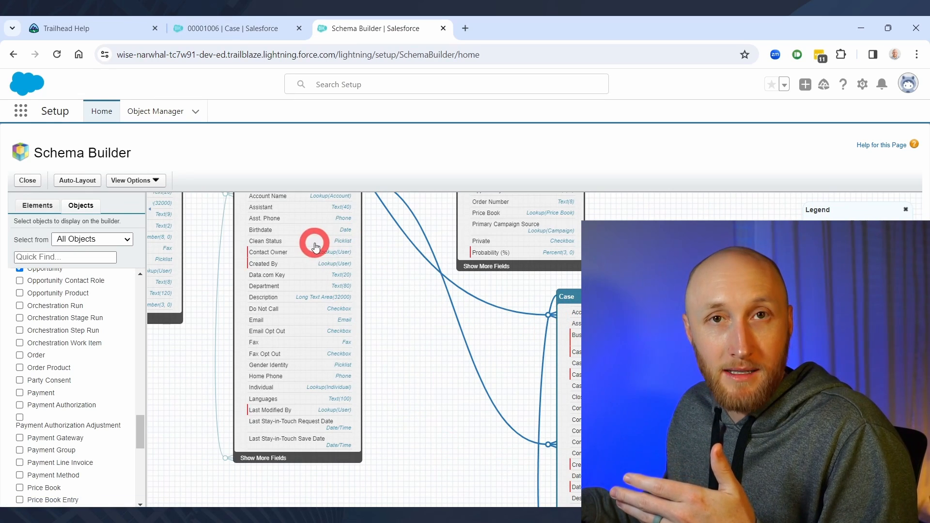
pyautogui.moveTo(395, 302); pyautogui.dragTo(398, 303)
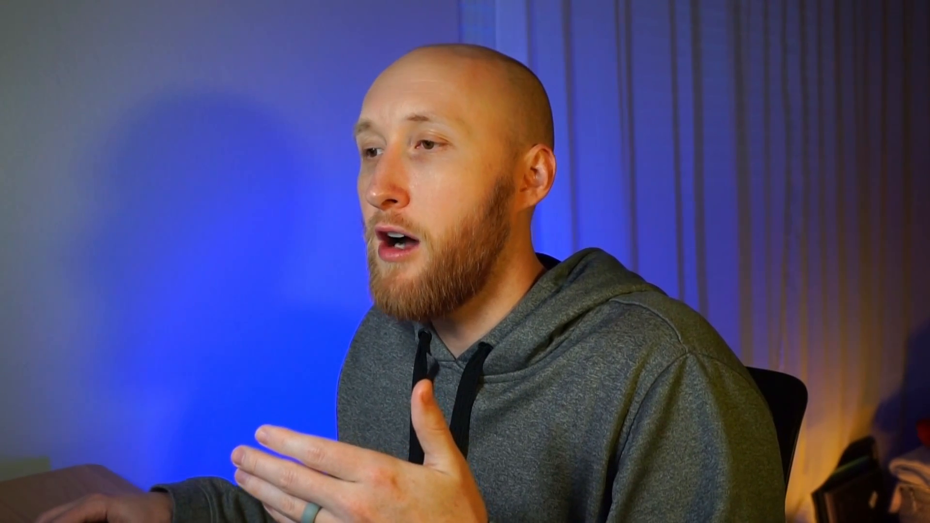
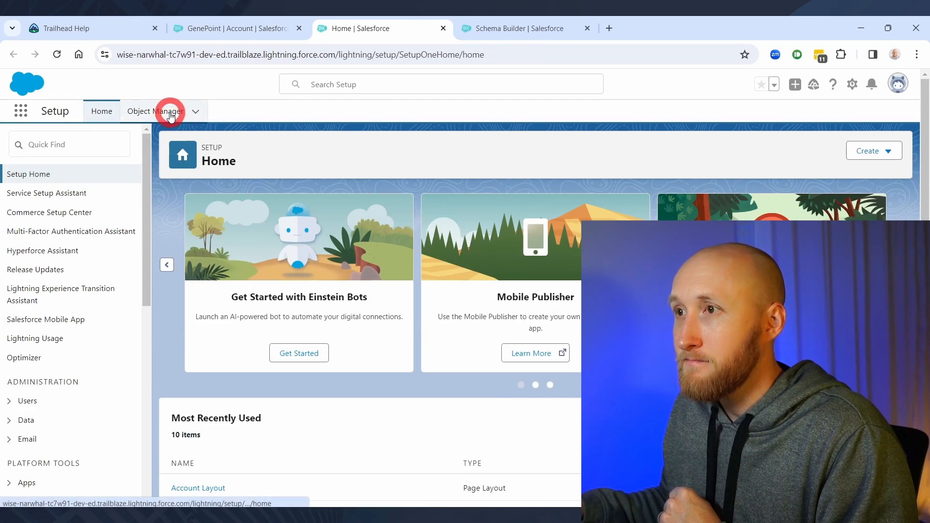
# Find the Contact object in Object Manager by searching for "contact" and open its Fields & Relationships.
pyautogui.click(170, 115)
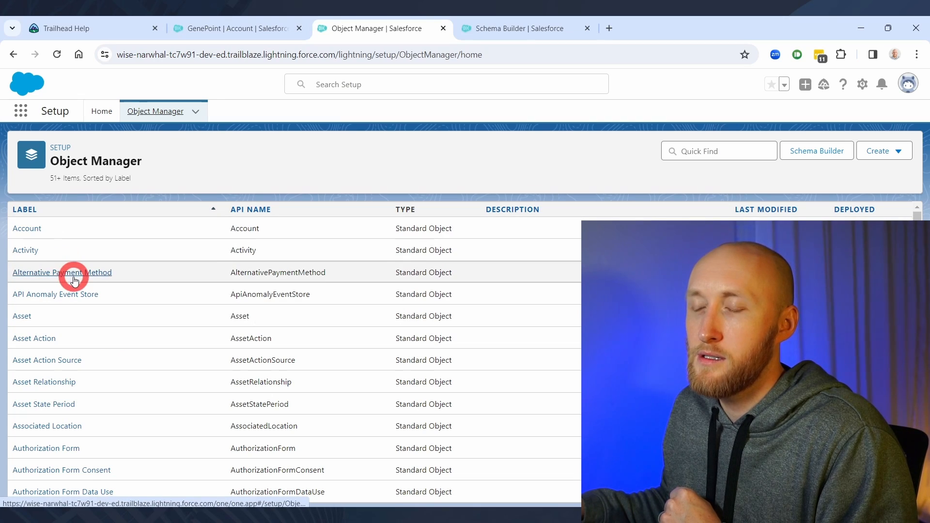
pyautogui.scroll(-5, 74, 281)
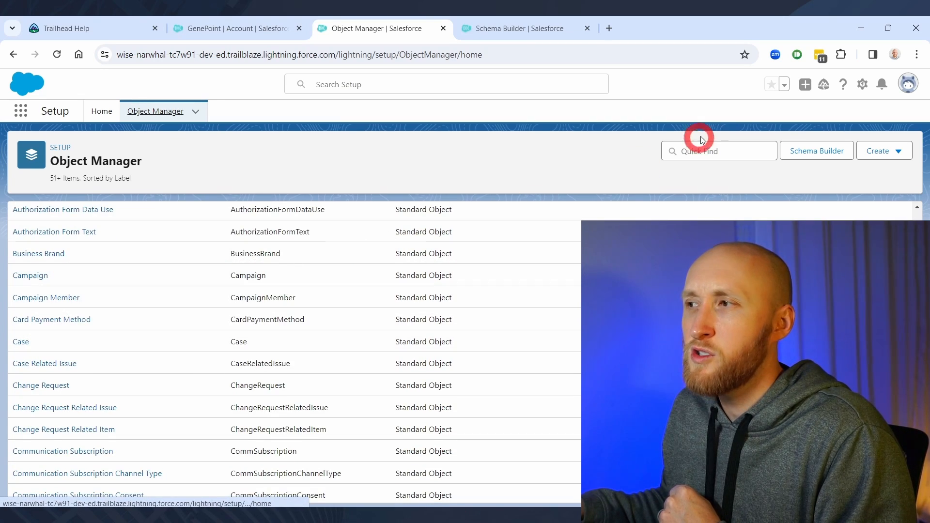
pyautogui.click(735, 149)
pyautogui.write('contact')
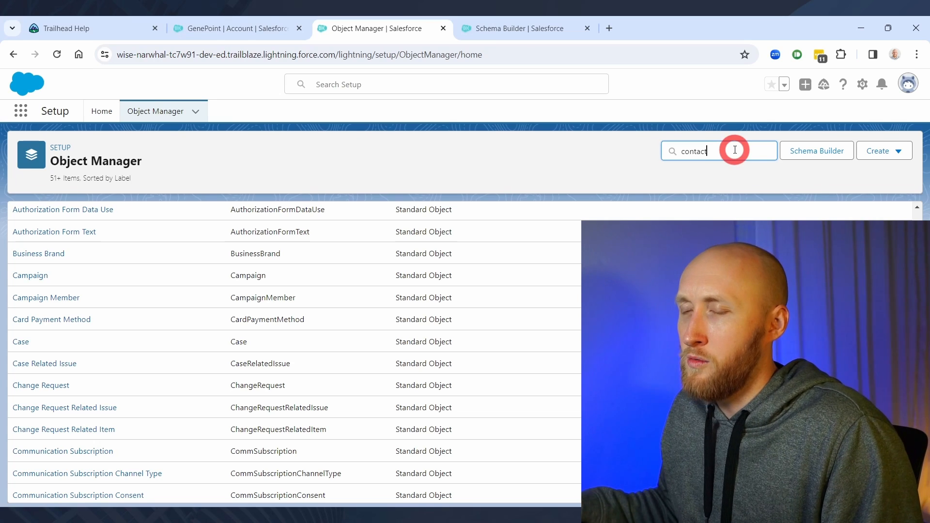
pyautogui.click(27, 229)
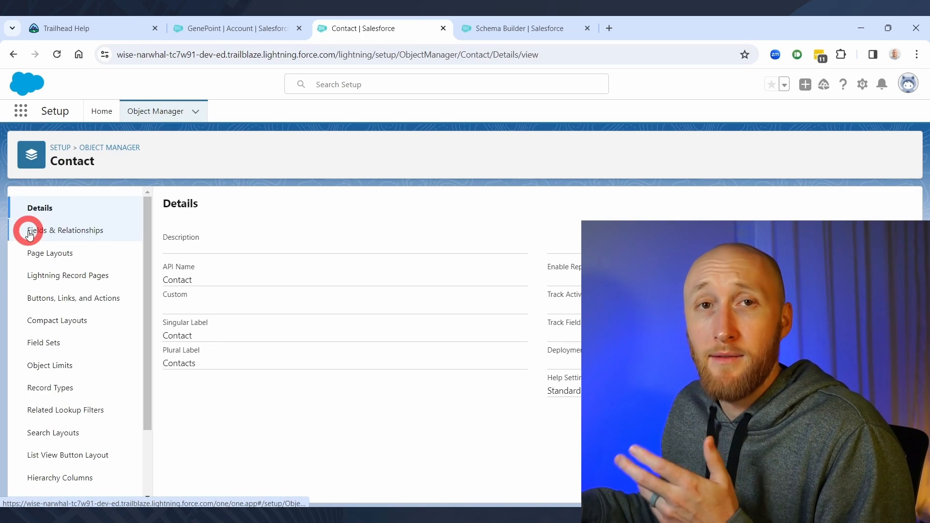
pyautogui.click(75, 233)
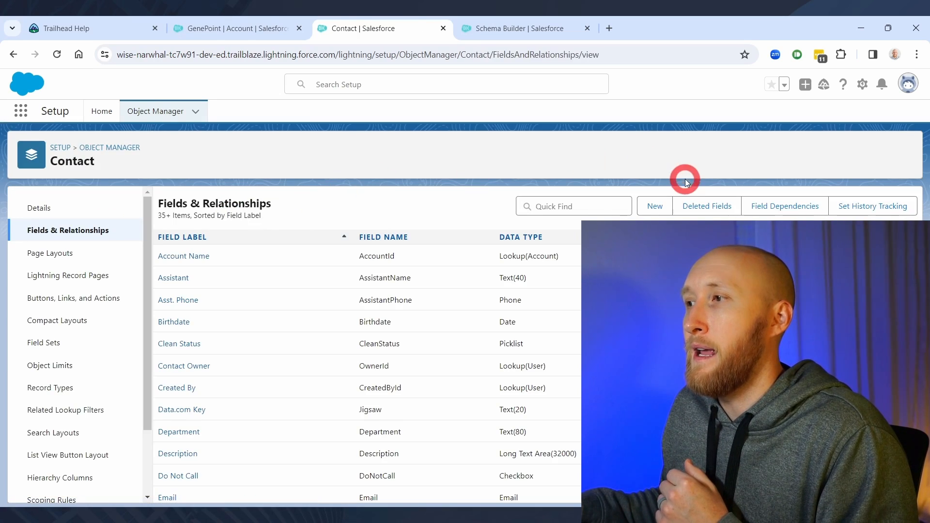
# Start a new lookup relationship field on Contact, relate it to the User object, and proceed to the label and name settings.
pyautogui.click(652, 206)
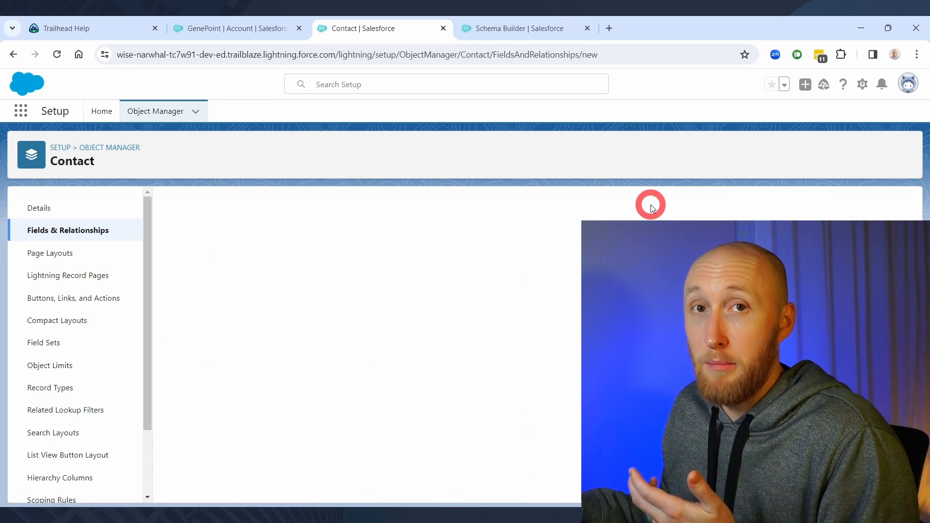
pyautogui.click(176, 425)
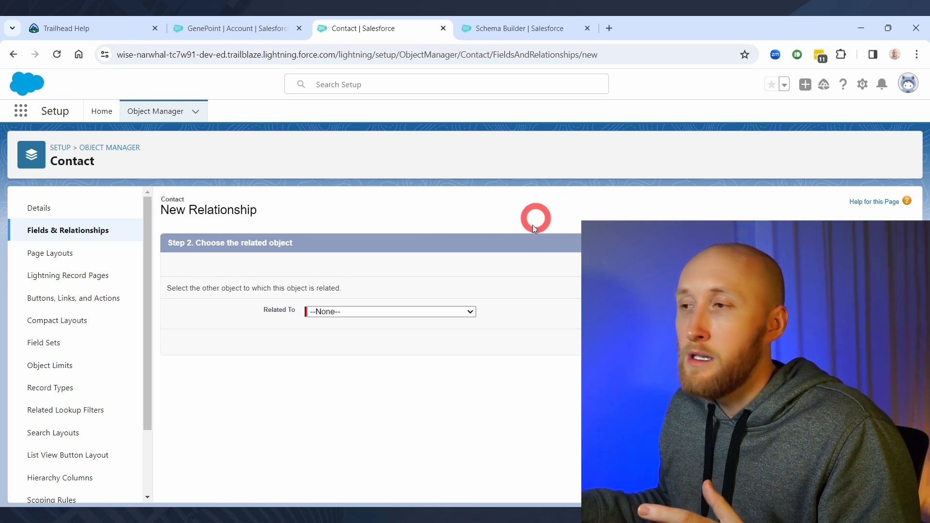
pyautogui.click(434, 313)
pyautogui.moveTo(474, 133); pyautogui.dragTo(453, 284)
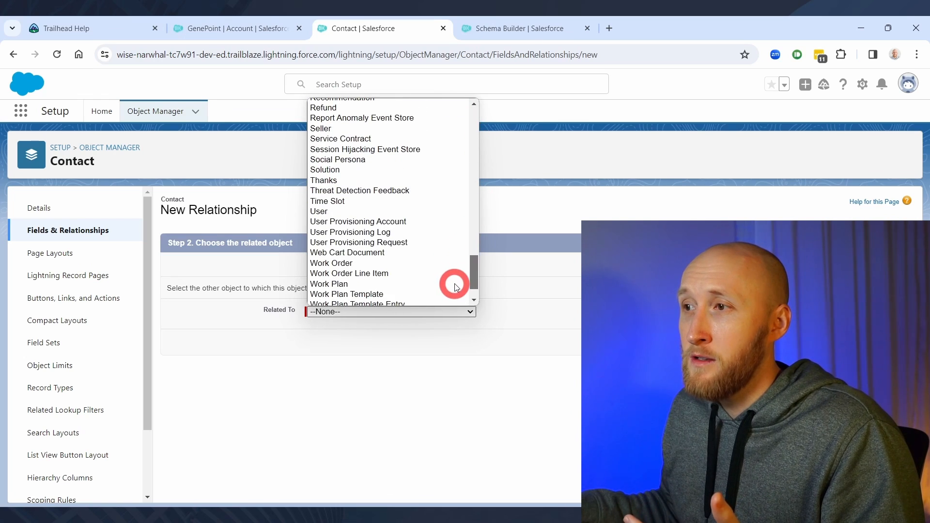
pyautogui.click(411, 215)
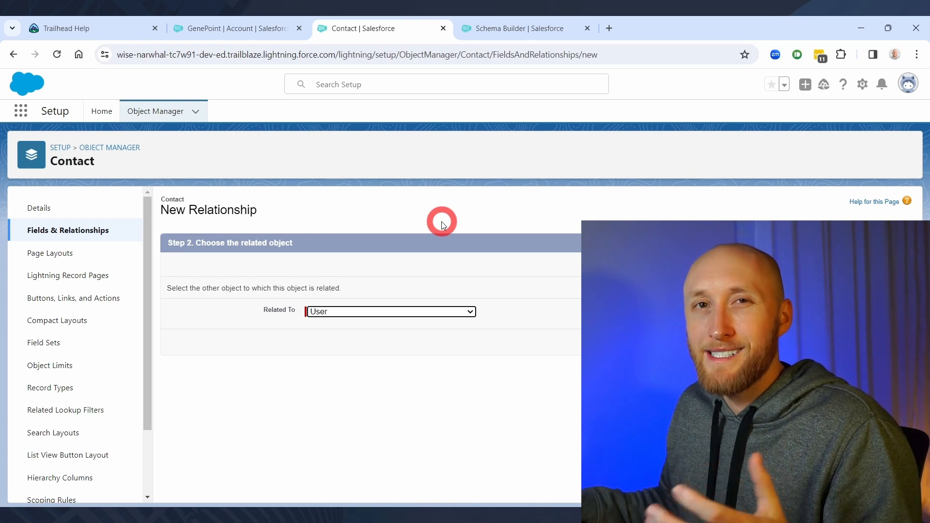
pyautogui.click(865, 264)
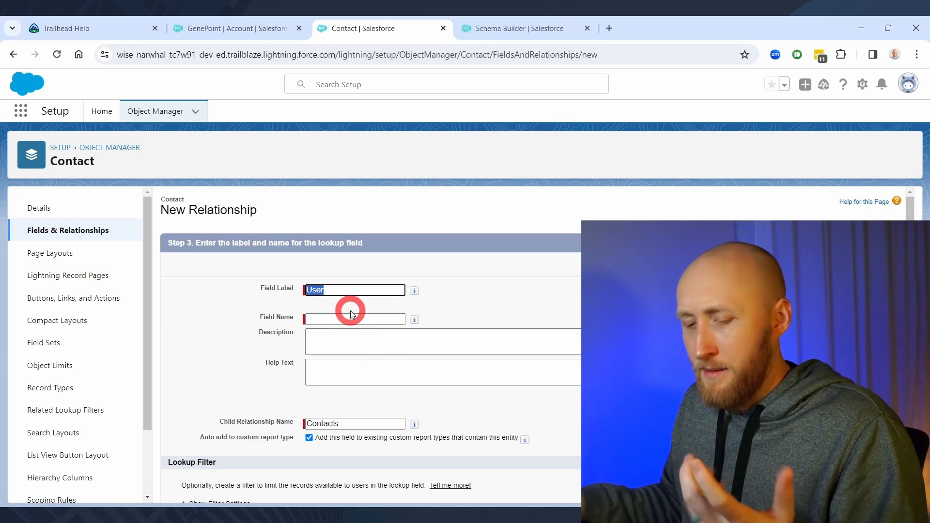
# Label the lookup field "Customer Success Manager" and let its field name fill in from the label.
pyautogui.write('Cus')
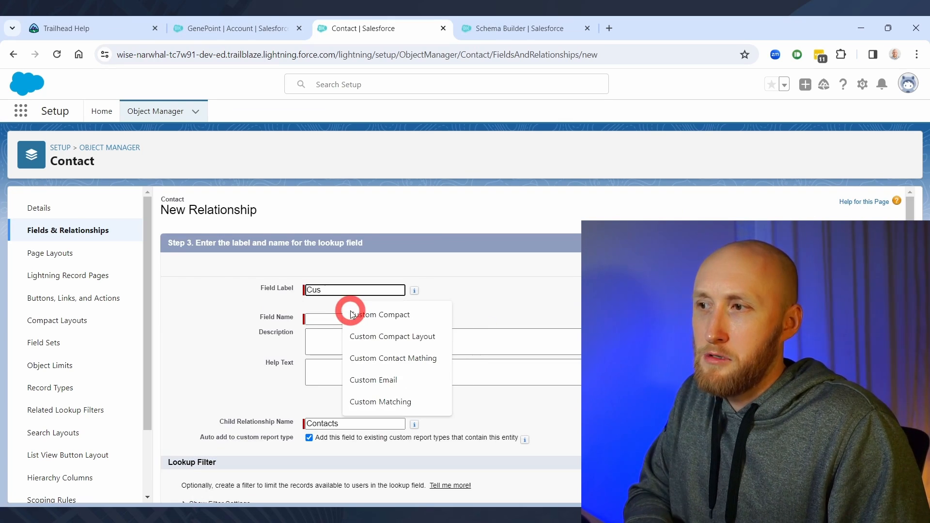
pyautogui.write('tomer Success Manage')
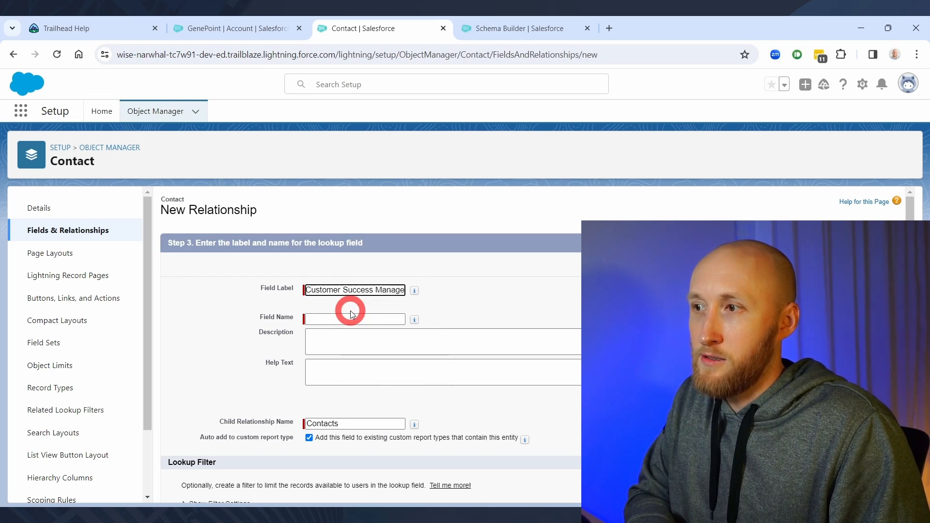
pyautogui.press('Tab')
pyautogui.press('Tab')
pyautogui.press('Tab')
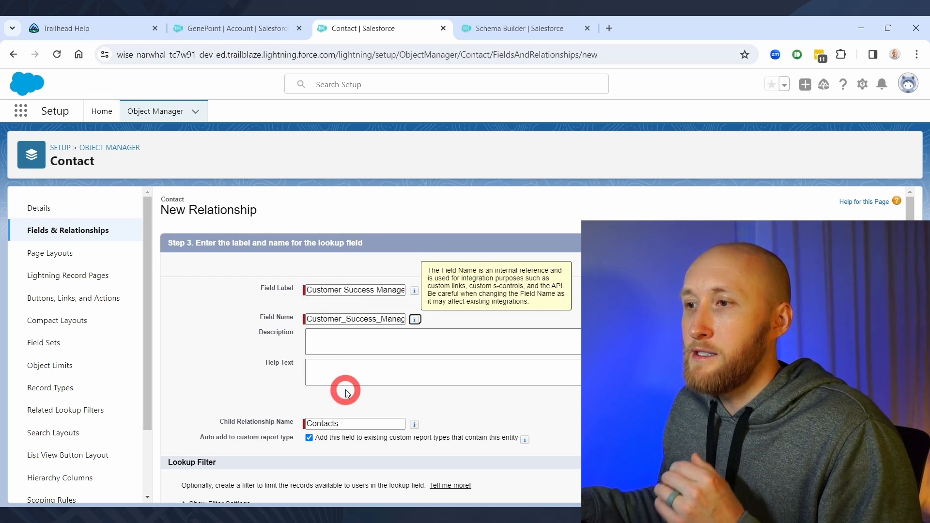
pyautogui.click(348, 385)
# Show the lookup filter settings and examine the available operators and field sources without setting any criteria.
pyautogui.scroll(-1, 348, 384)
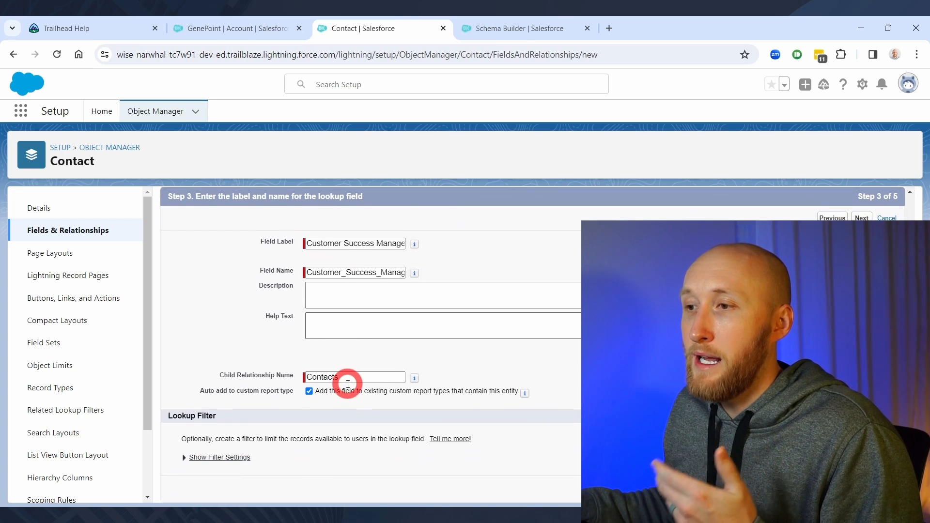
pyautogui.click(193, 463)
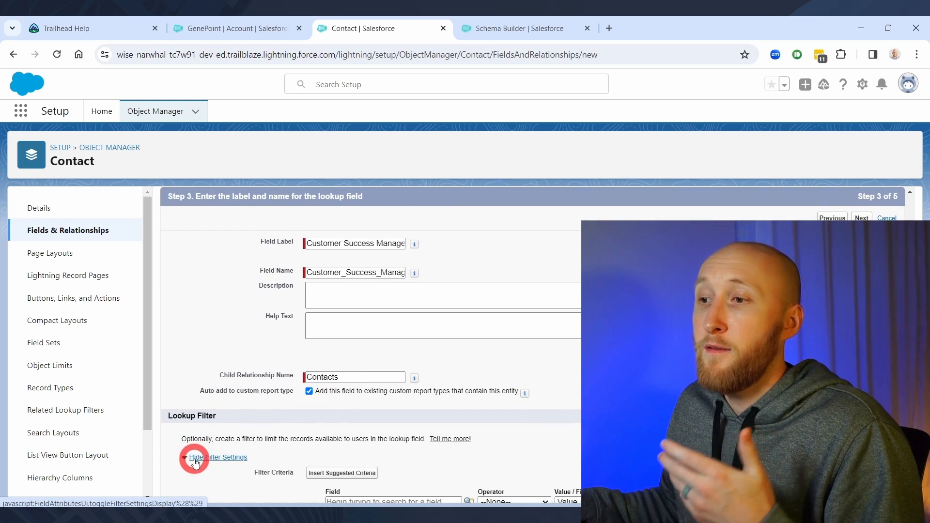
pyautogui.scroll(-4, 237, 392)
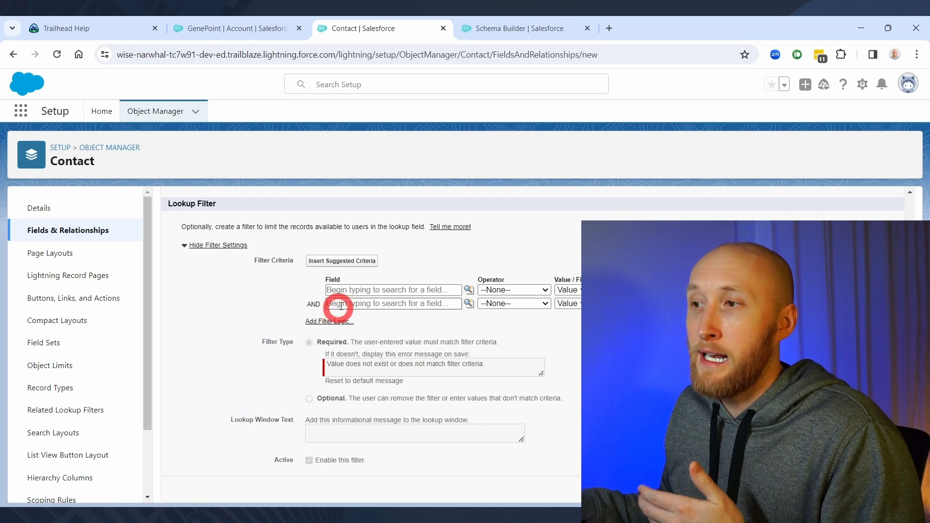
pyautogui.click(498, 290)
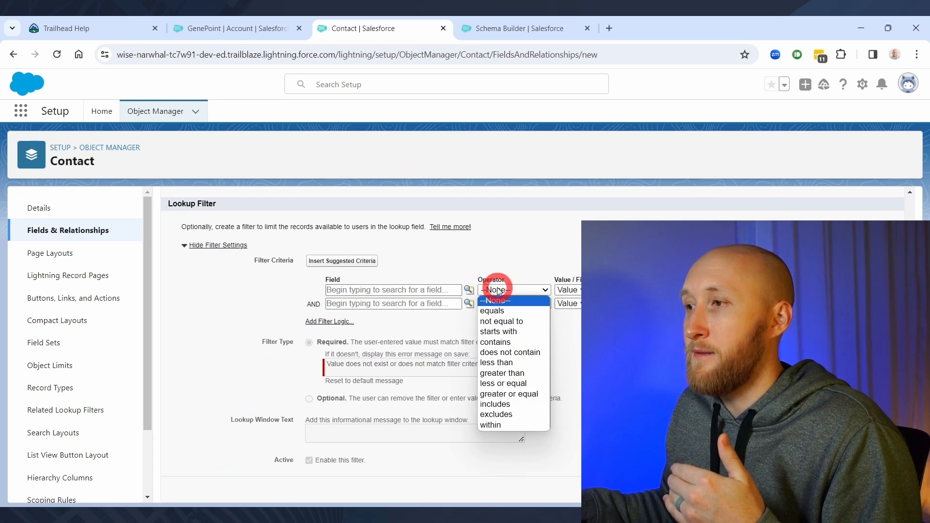
pyautogui.click(293, 312)
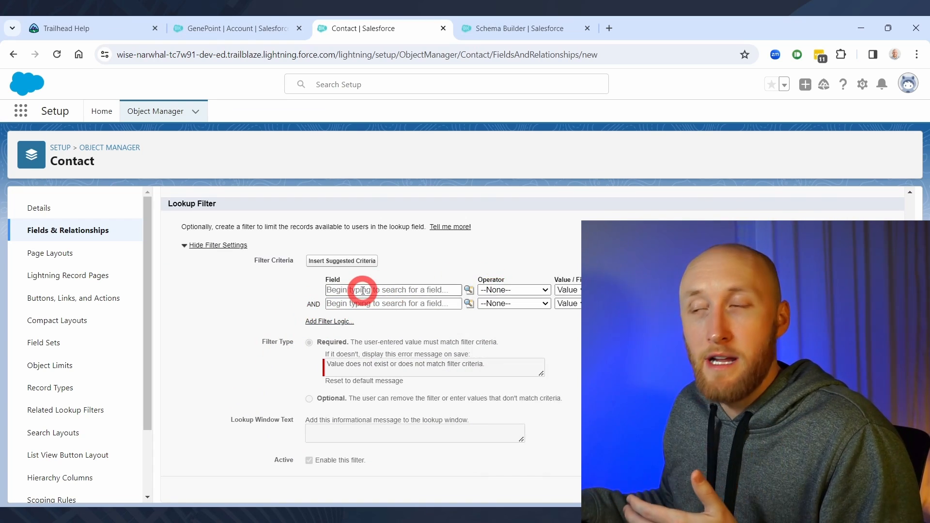
pyautogui.click(363, 290)
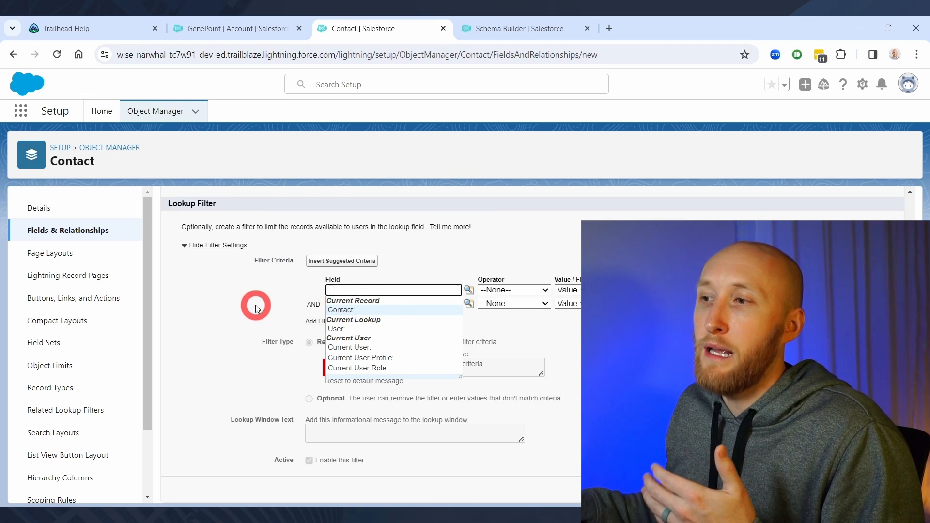
pyautogui.click(293, 326)
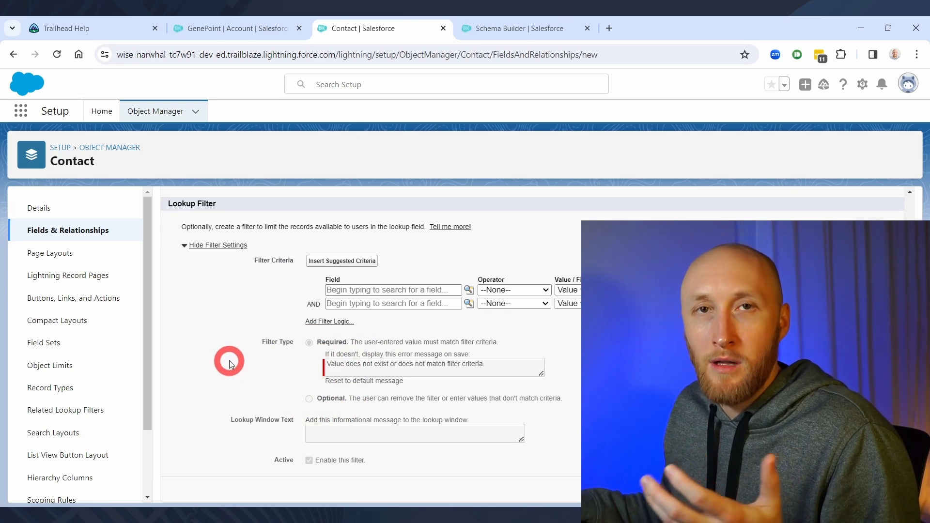
pyautogui.scroll(3, 230, 363)
pyautogui.scroll(3, 230, 362)
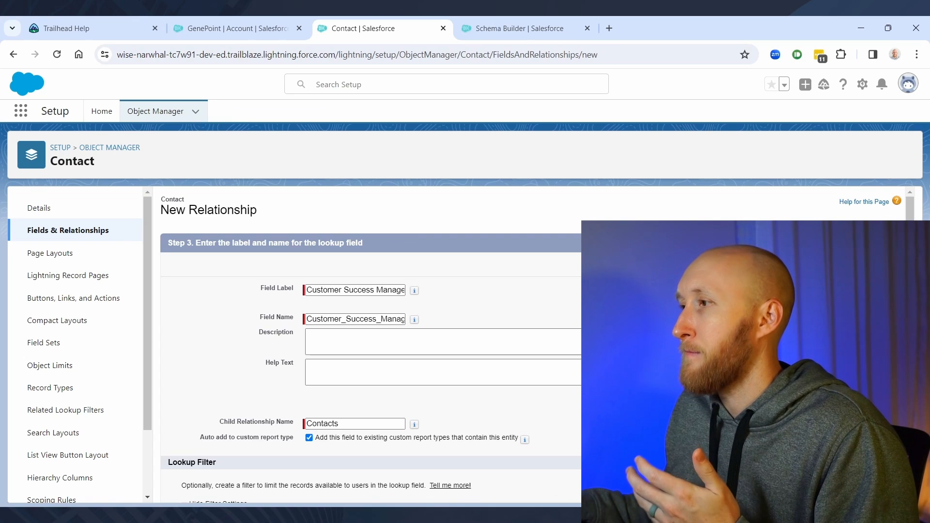
# Continue the Customer Success Manager field setup past field-level security and page layouts, keeping the default selections.
pyautogui.click(511, 295)
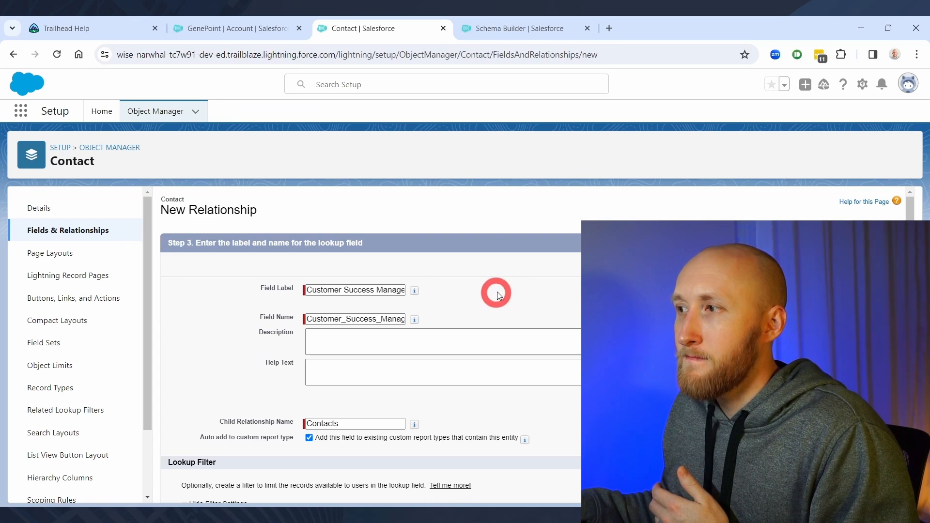
pyautogui.click(857, 265)
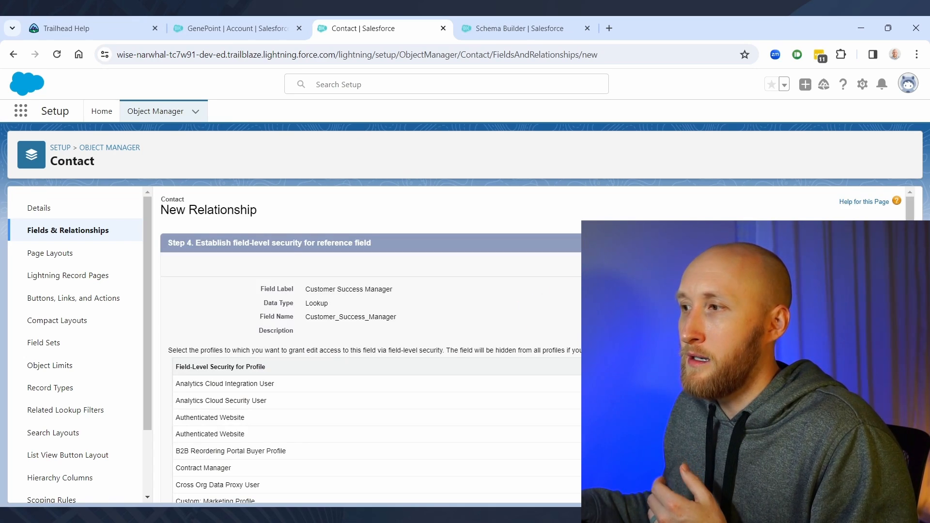
pyautogui.click(857, 264)
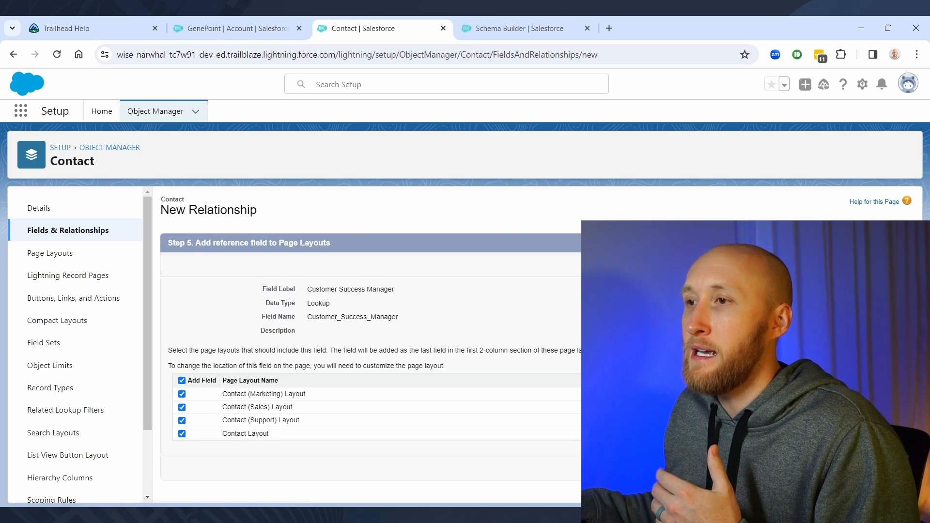
pyautogui.click(856, 265)
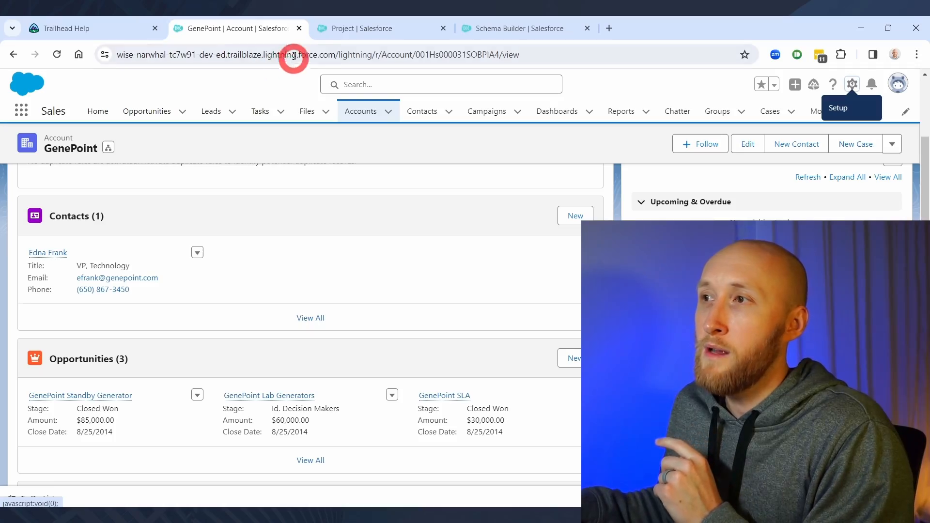
# Start a new custom field in the Project object's Fields & Relationships with the Master-Detail Relationship data type and continue.
pyautogui.click(333, 28)
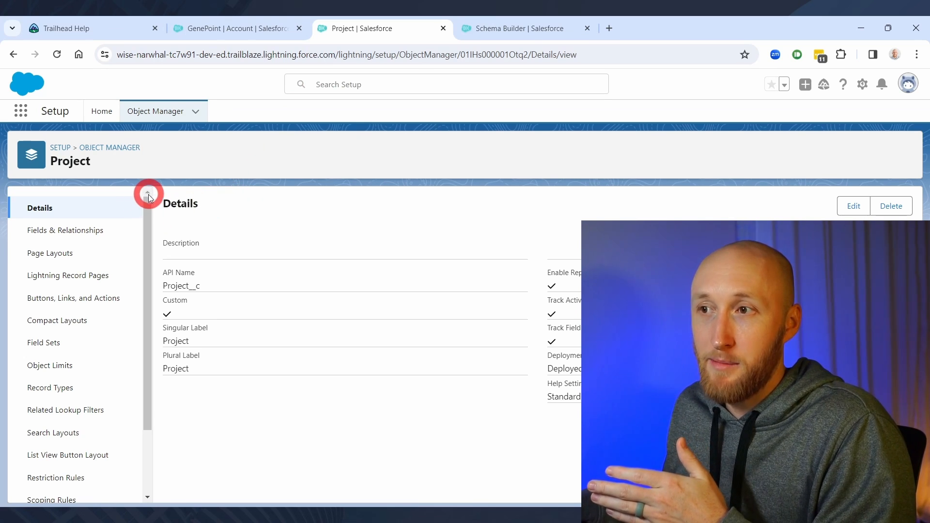
pyautogui.click(92, 230)
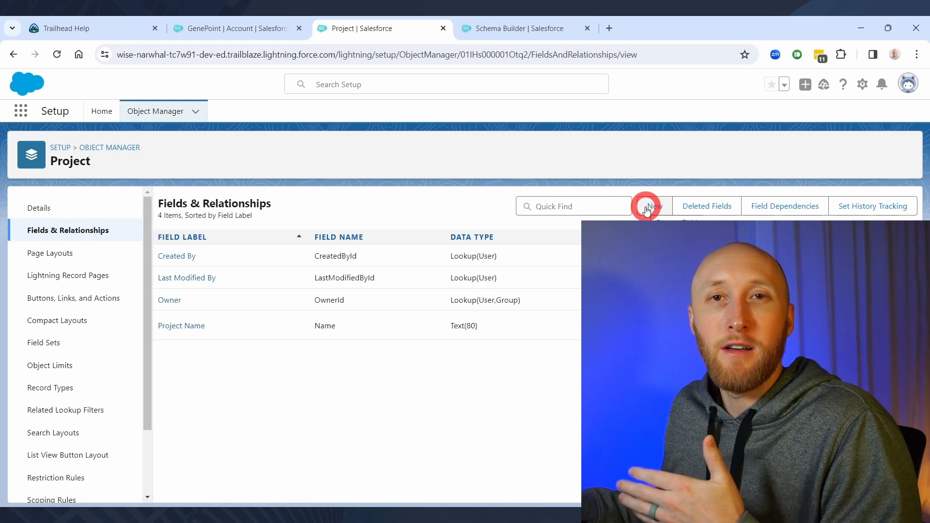
pyautogui.click(647, 208)
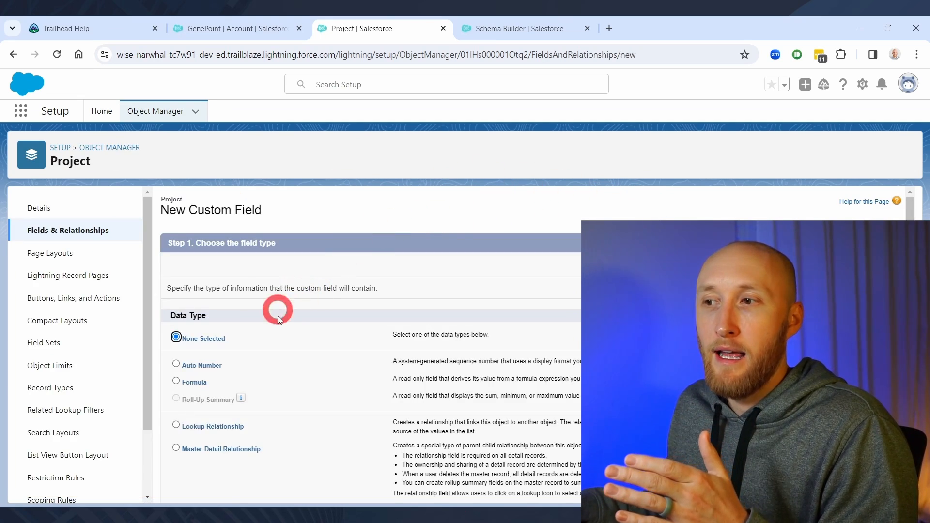
pyautogui.scroll(-3, 271, 325)
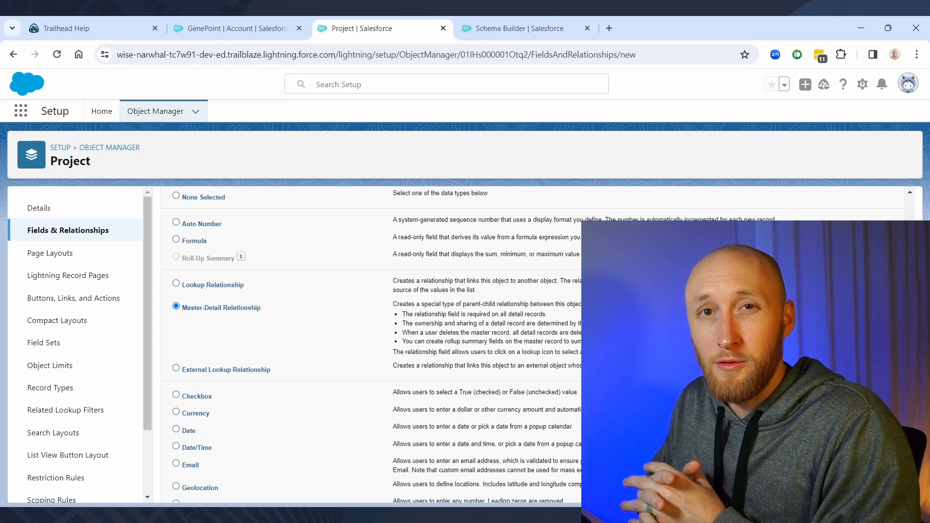
pyautogui.scroll(3, 368, 344)
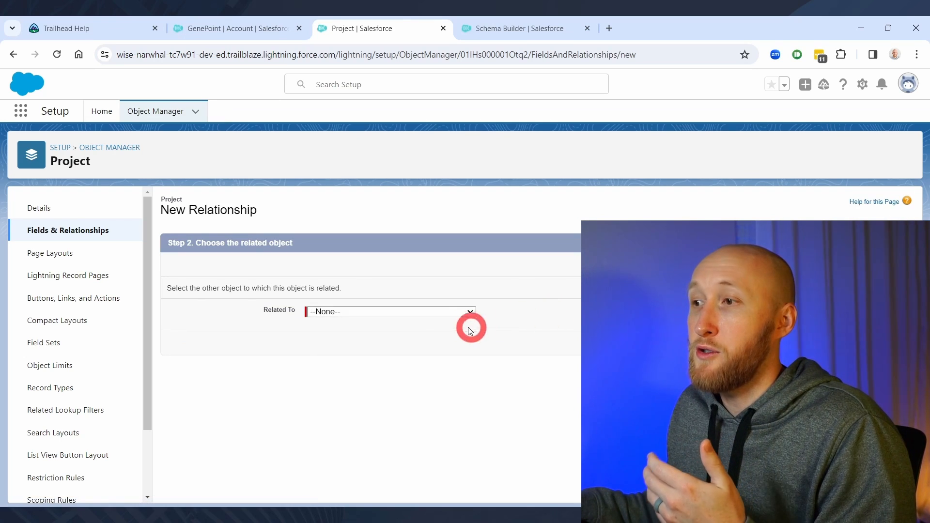
# Relate the master-detail field to Account, label it "Account Name" and let its field name fill in from the label.
pyautogui.click(447, 313)
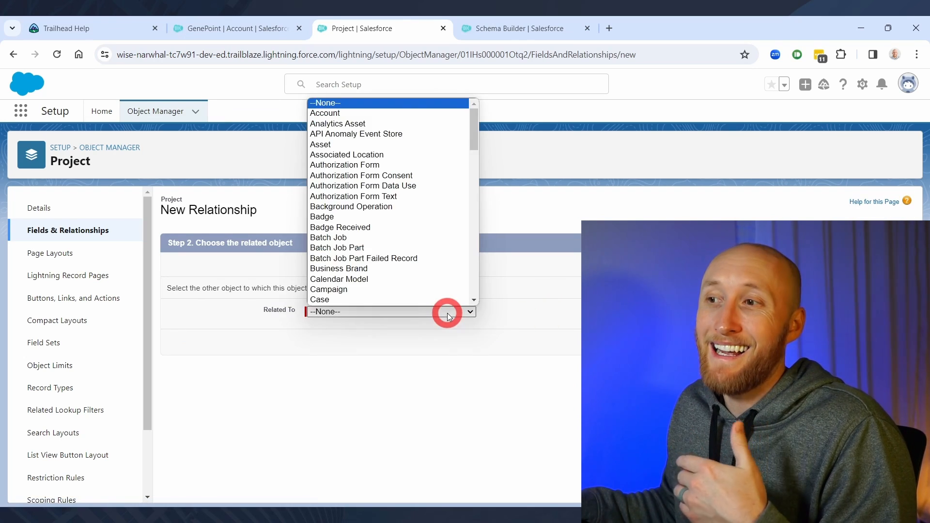
pyautogui.click(394, 115)
pyautogui.click(867, 264)
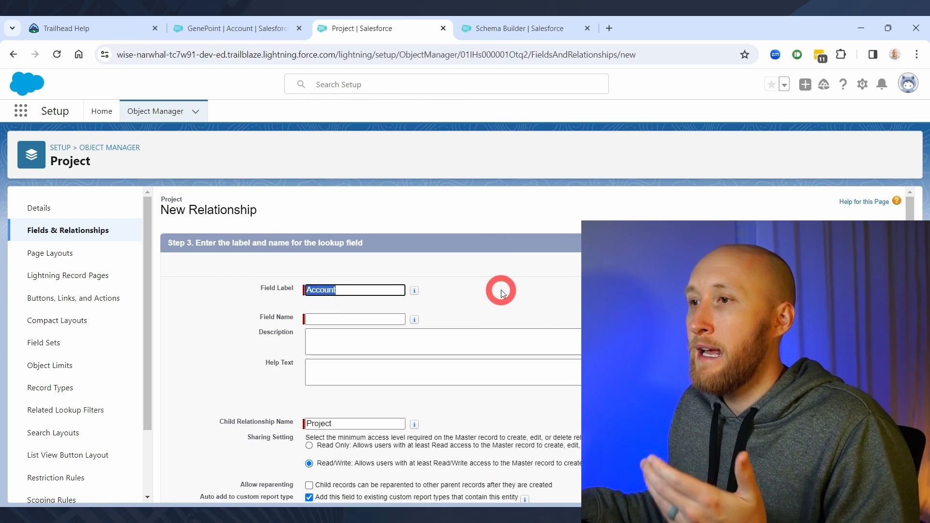
pyautogui.press('Right')
pyautogui.write('N')
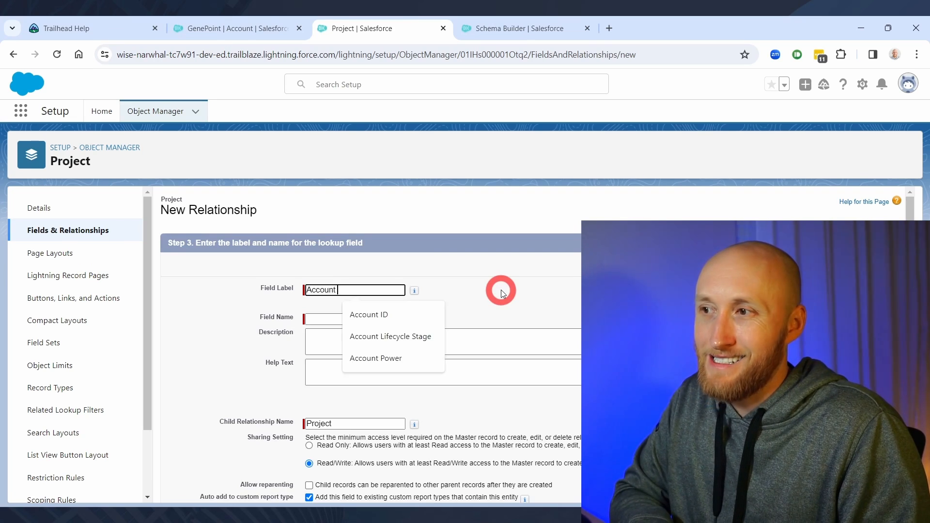
pyautogui.write('ame')
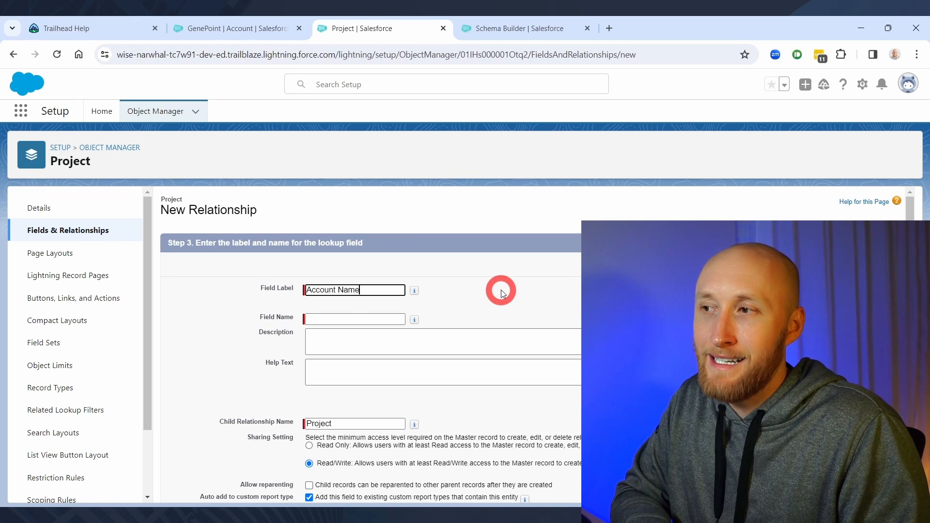
pyautogui.press('Tab')
# Show the lookup filter settings of the master-detail field and examine its filter options without setting any criteria.
pyautogui.scroll(-2, 502, 293)
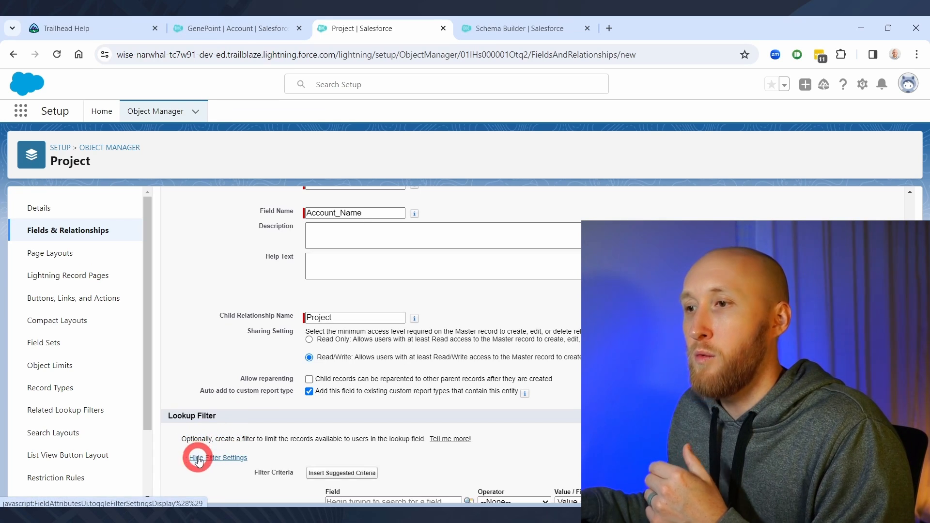
pyautogui.click(199, 458)
pyautogui.scroll(-4, 223, 400)
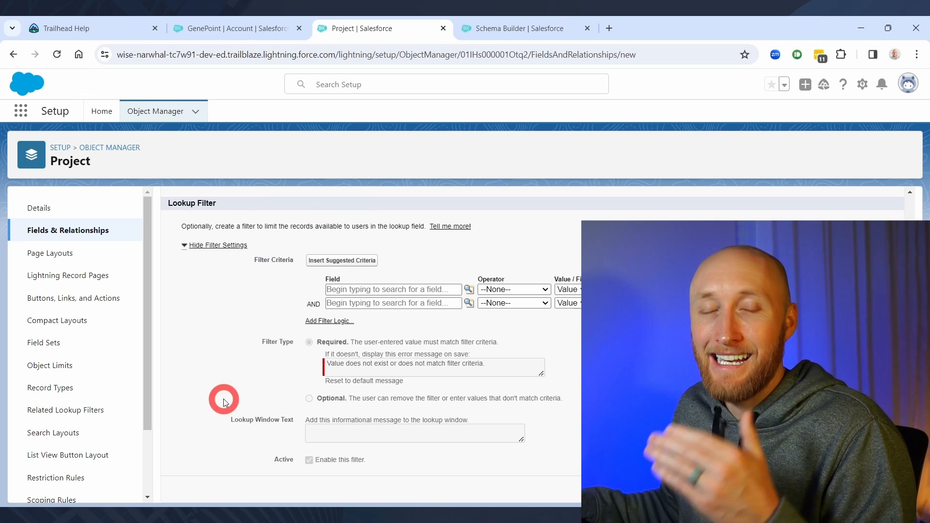
pyautogui.scroll(6, 259, 419)
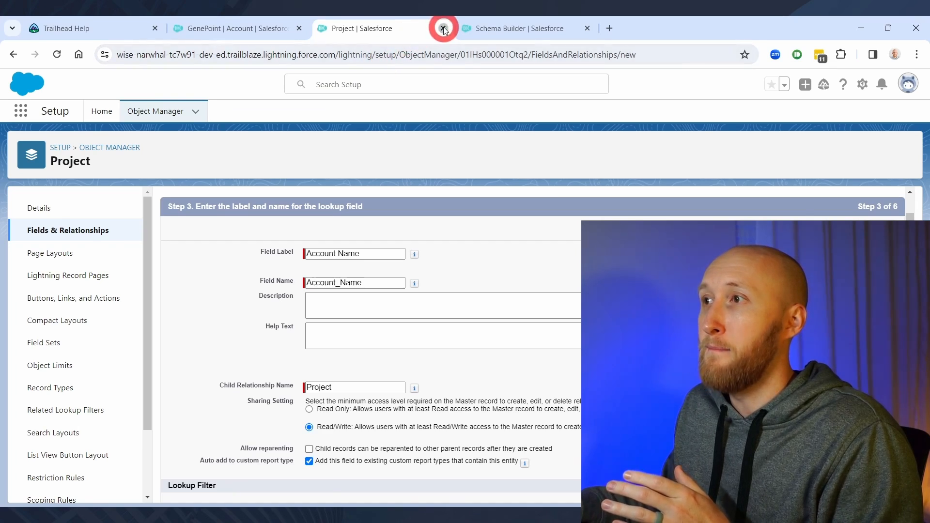
# Close the unsaved Project relationship page and reopen Setup's Object Manager from the GenePoint account.
pyautogui.click(445, 29)
pyautogui.click(249, 29)
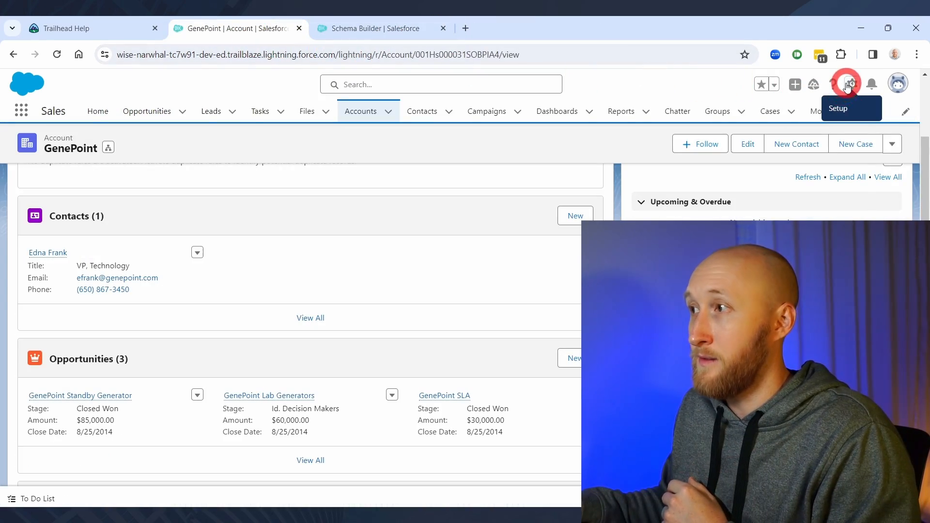
pyautogui.click(847, 86)
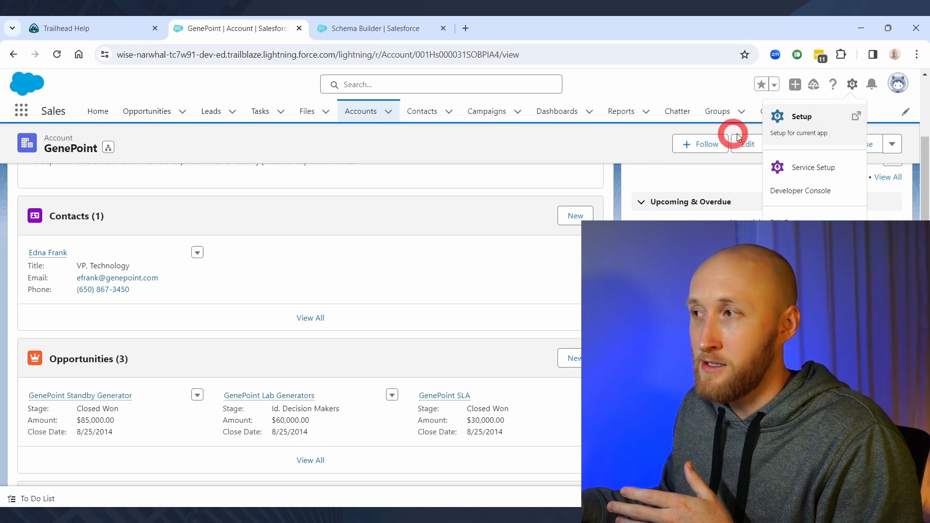
pyautogui.click(791, 125)
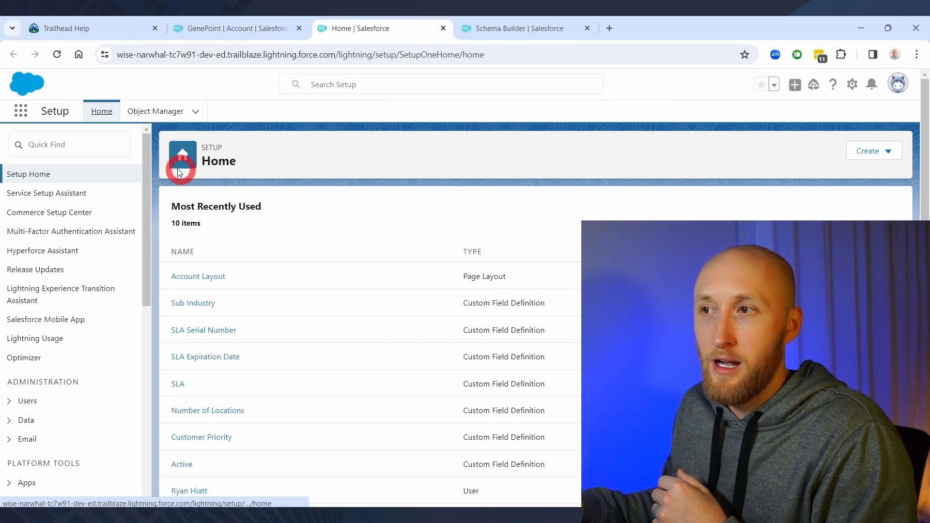
pyautogui.click(153, 113)
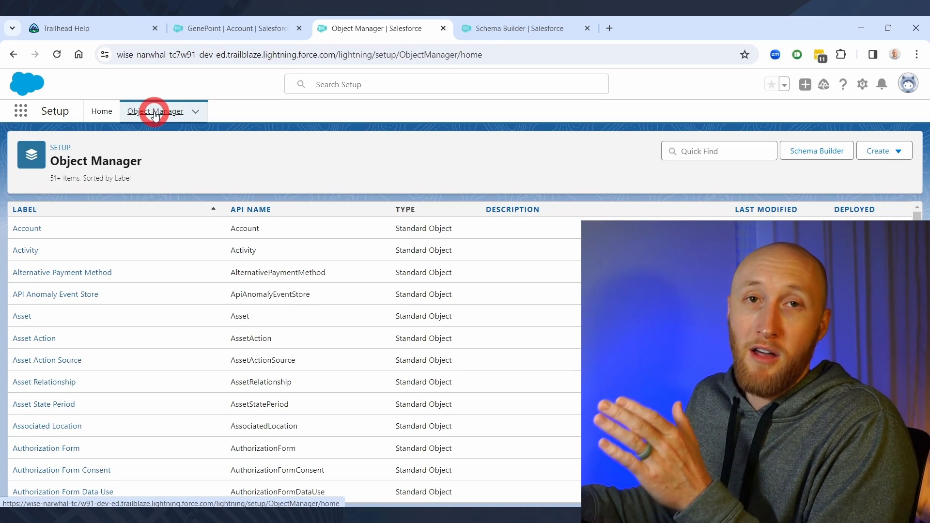
# Look through the object list for the custom Project object and highlight the "__c" suffix of its API name.
pyautogui.scroll(-6, 426, 286)
pyautogui.scroll(-12, 425, 295)
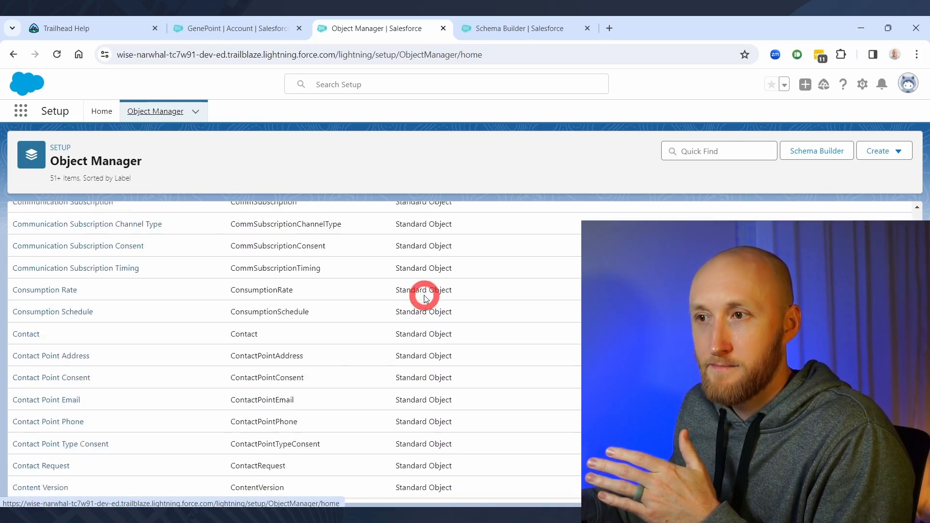
pyautogui.scroll(-20, 425, 297)
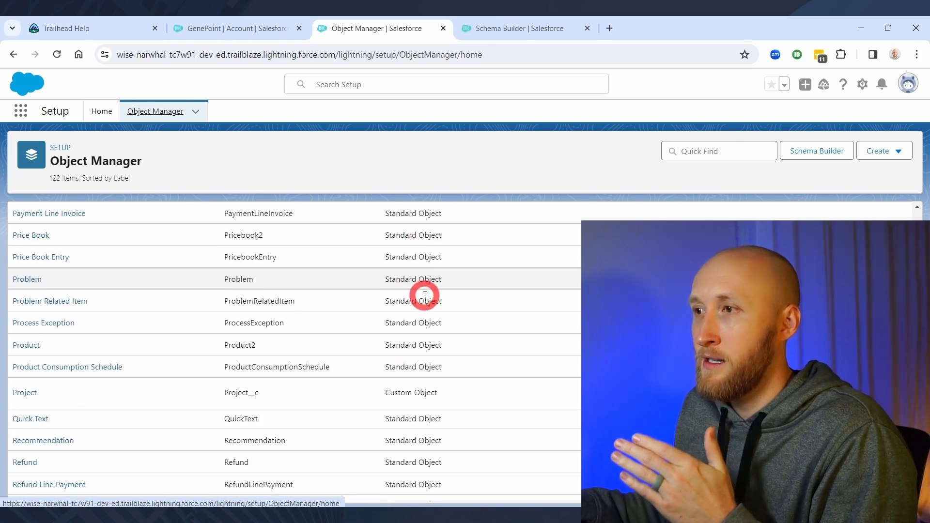
pyautogui.scroll(4, 426, 298)
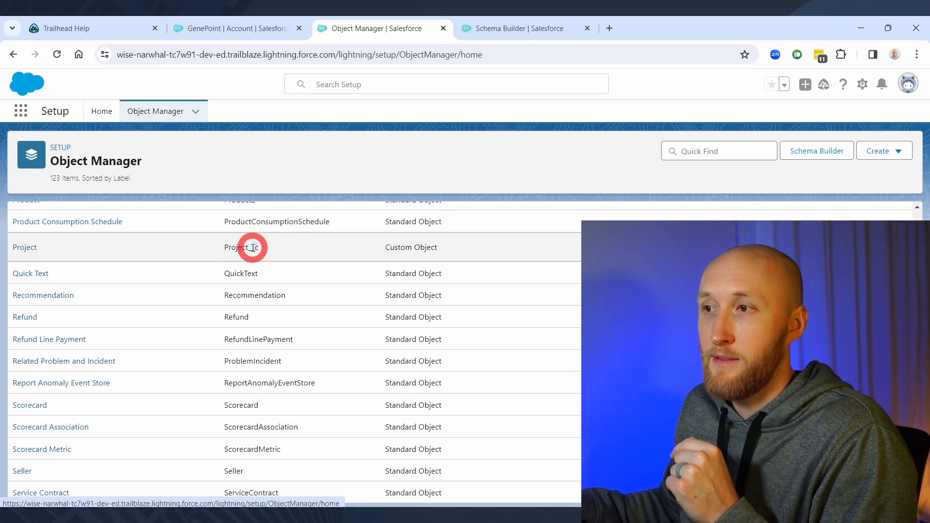
pyautogui.moveTo(253, 248); pyautogui.dragTo(246, 247)
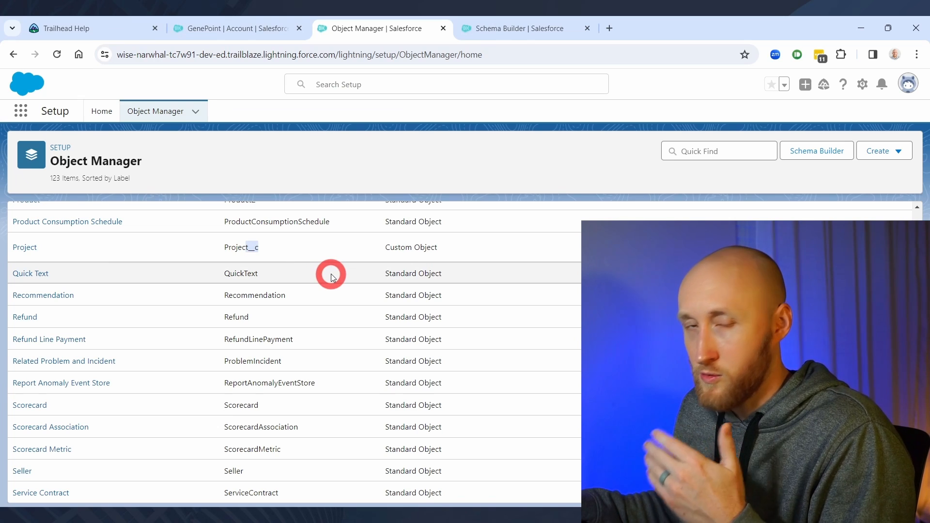
pyautogui.scroll(3, 359, 315)
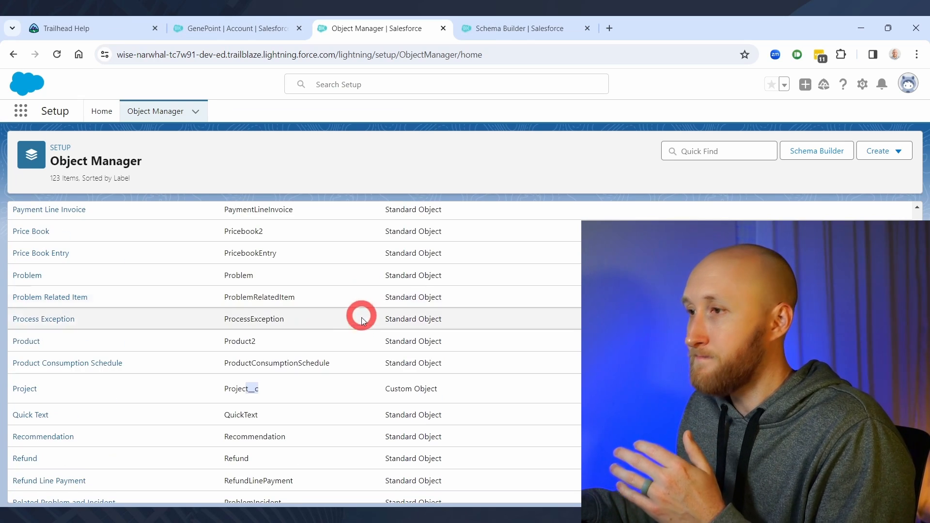
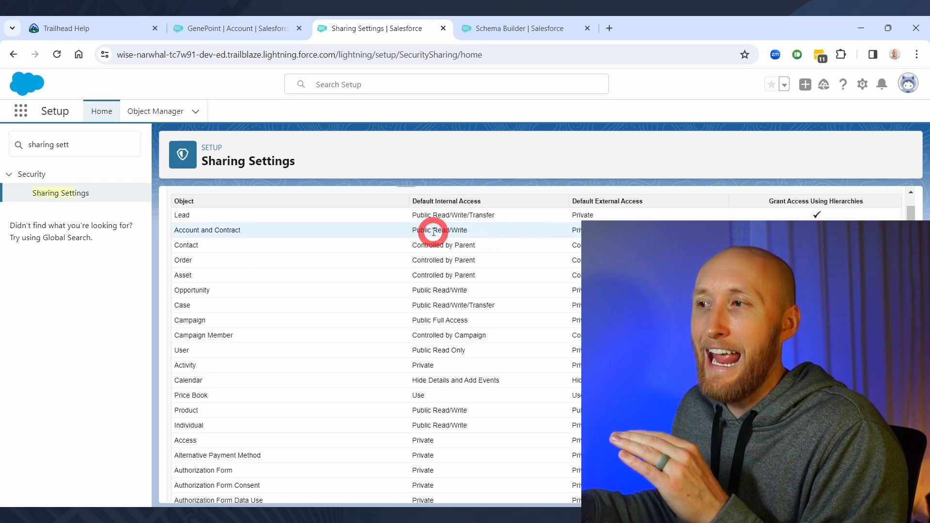
# Highlight the default internal access of Account and Contract in the organization-wide defaults.
pyautogui.moveTo(414, 231); pyautogui.dragTo(487, 233)
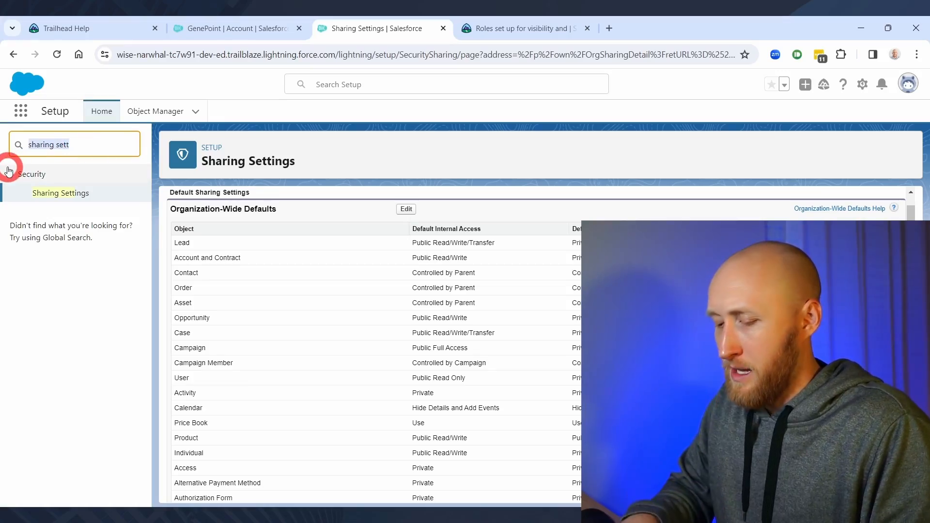
# Find Profiles by searching Setup for "prof" and open the object settings of the Custom: Sales Profile.
pyautogui.write('prof')
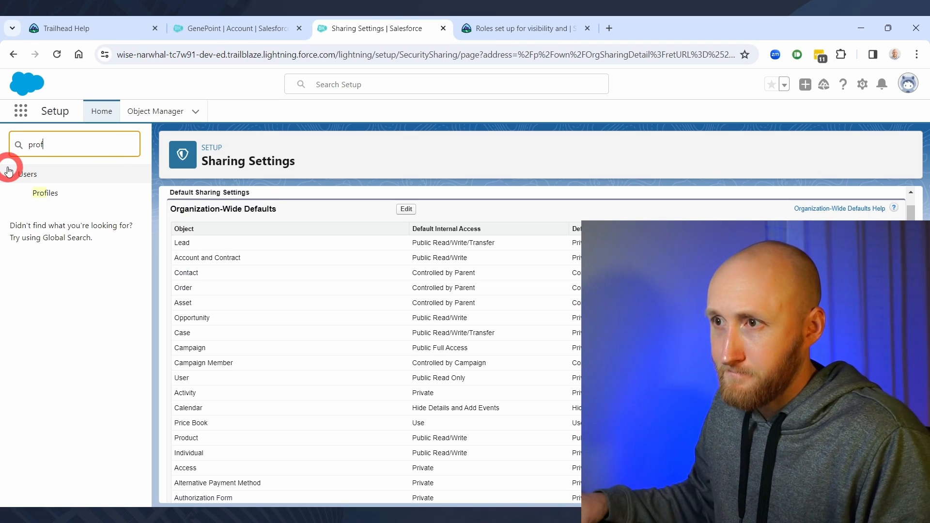
pyautogui.click(38, 192)
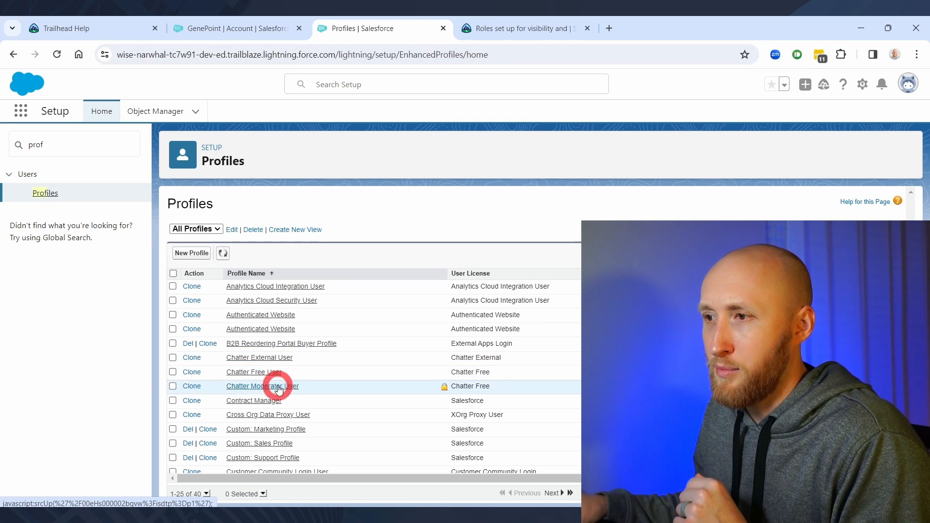
pyautogui.scroll(-3, 281, 363)
pyautogui.click(278, 303)
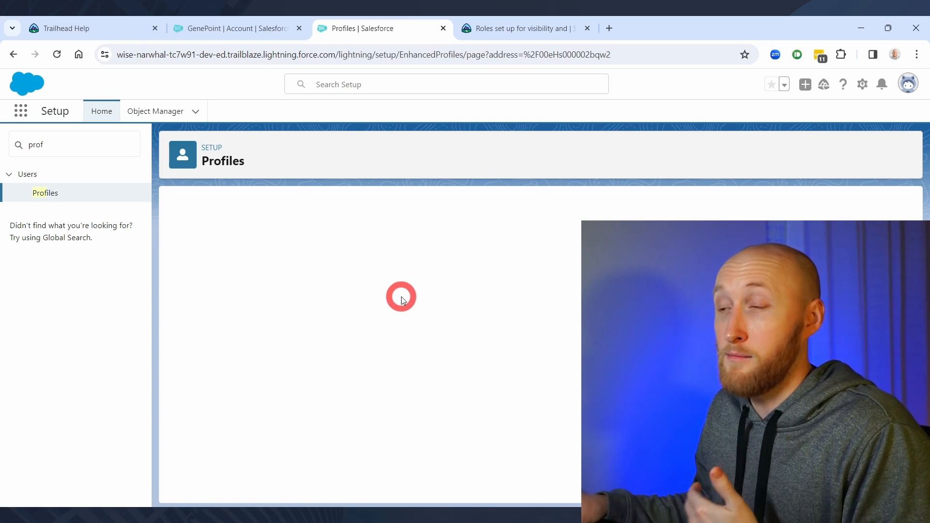
pyautogui.click(391, 405)
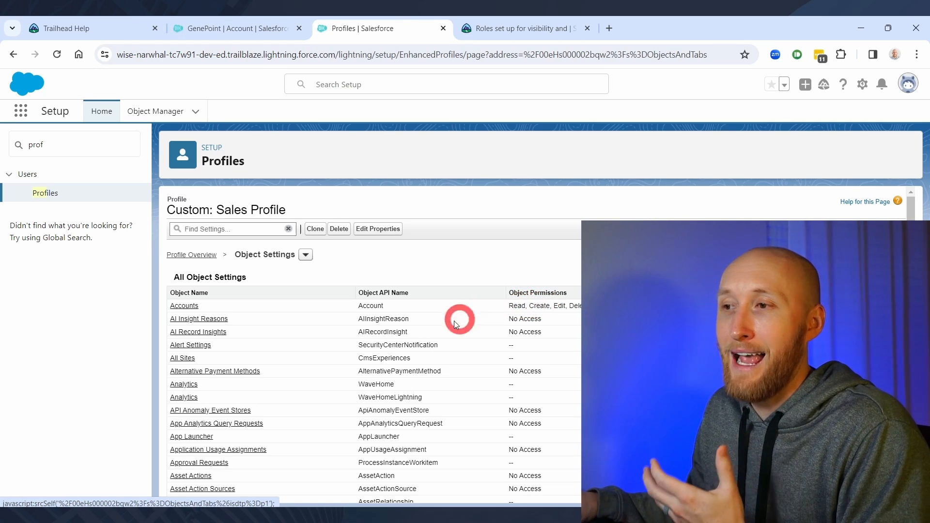
# Return to Setup and examine the Sharing Settings from the organization-wide defaults through the Project object to the sharing rules.
pyautogui.click(197, 26)
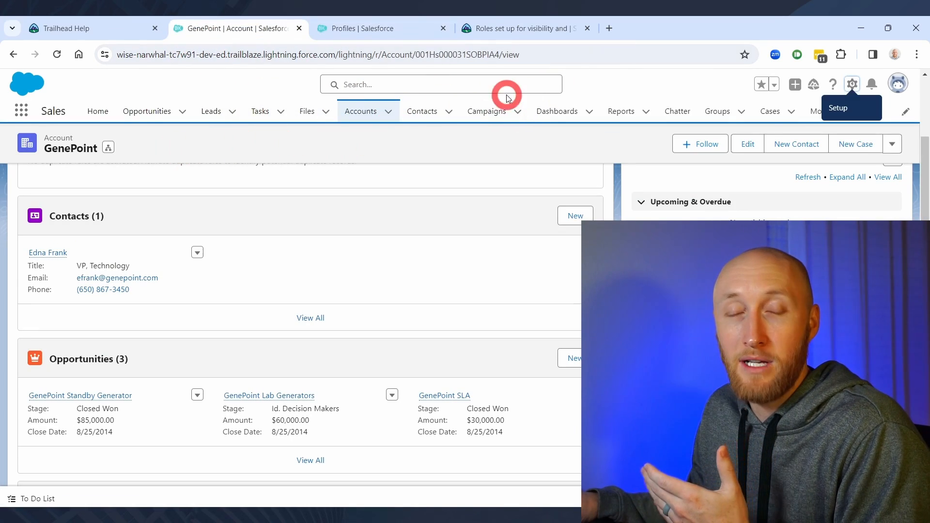
pyautogui.click(388, 32)
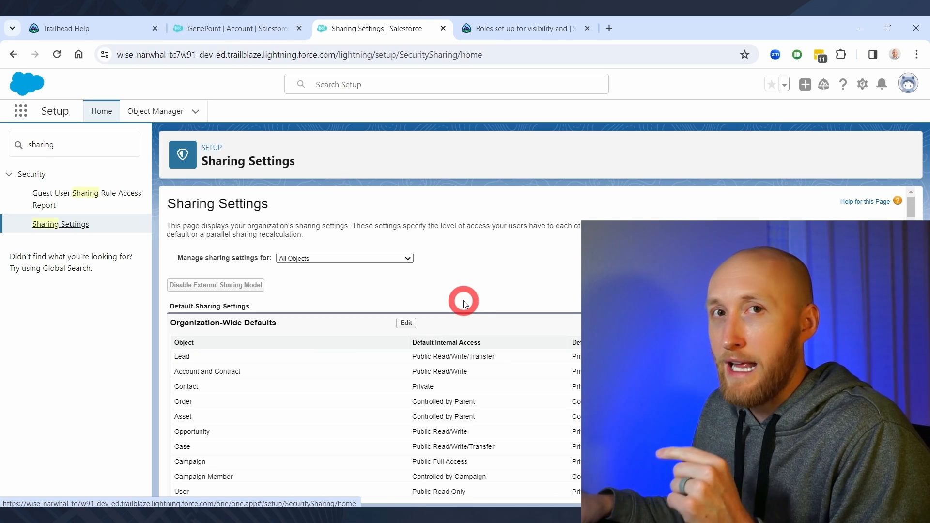
pyautogui.scroll(-20, 464, 305)
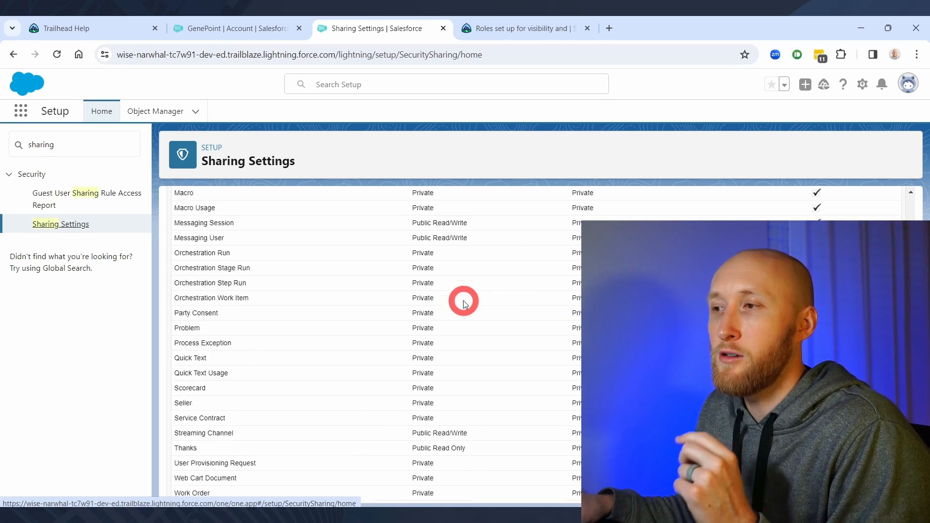
pyautogui.scroll(-10, 463, 303)
pyautogui.scroll(3, 460, 302)
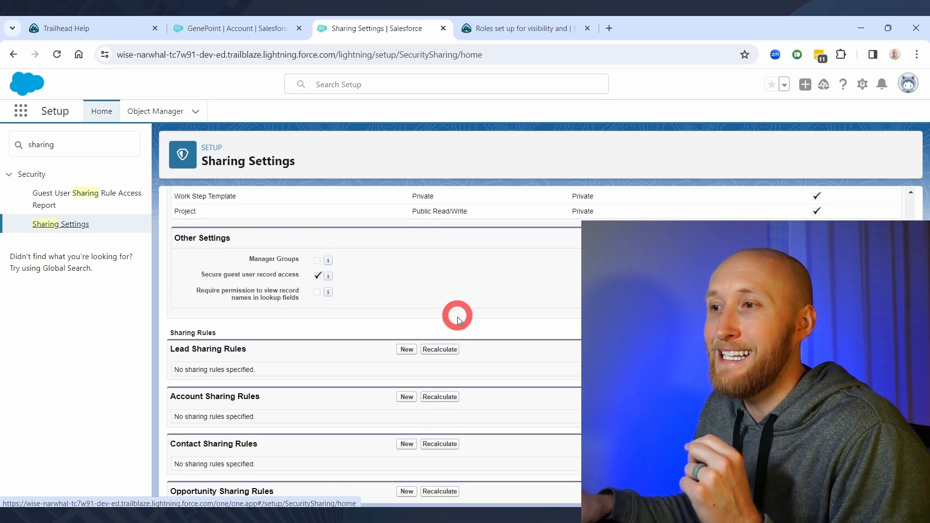
# Start a new account sharing rule with the label "Account Sharing" and the rule name "Account_Sharing".
pyautogui.scroll(-3, 458, 315)
pyautogui.scroll(3, 463, 319)
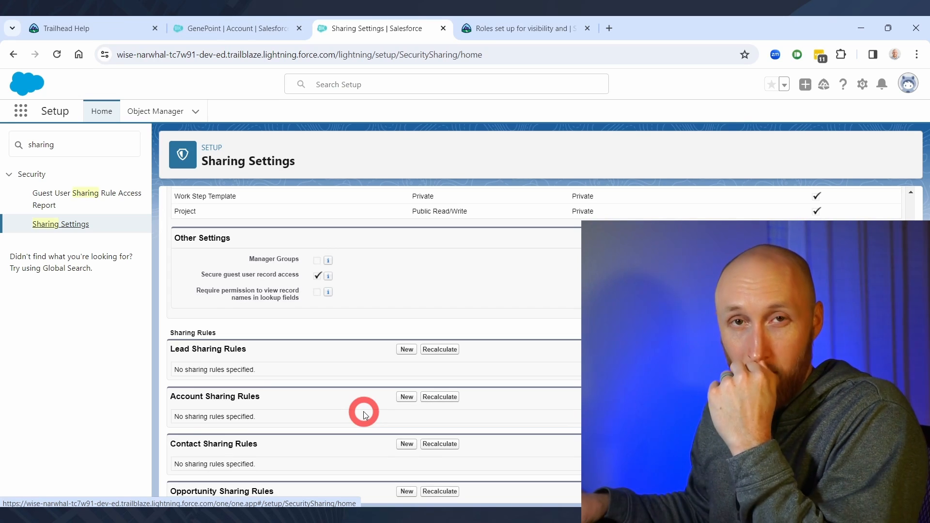
pyautogui.click(407, 398)
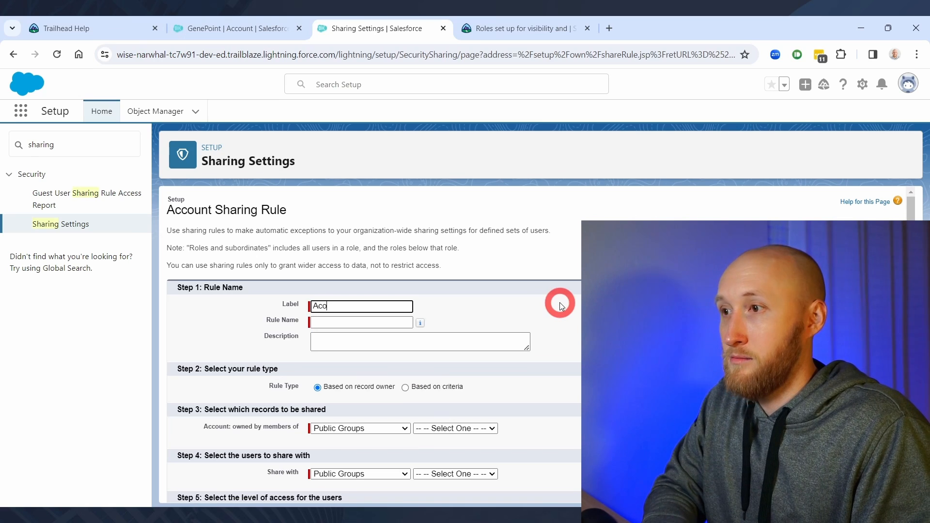
pyautogui.write('Account Sharing')
pyautogui.press('Tab')
pyautogui.press('Tab')
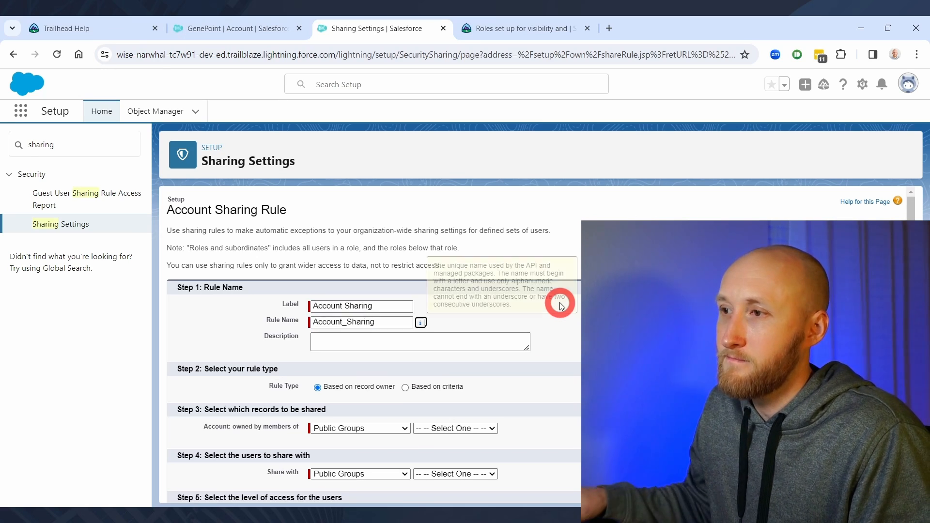
# Try Roles as the owner category of the accounts to share, switch back to Public Groups and check the available groups.
pyautogui.scroll(-2, 526, 312)
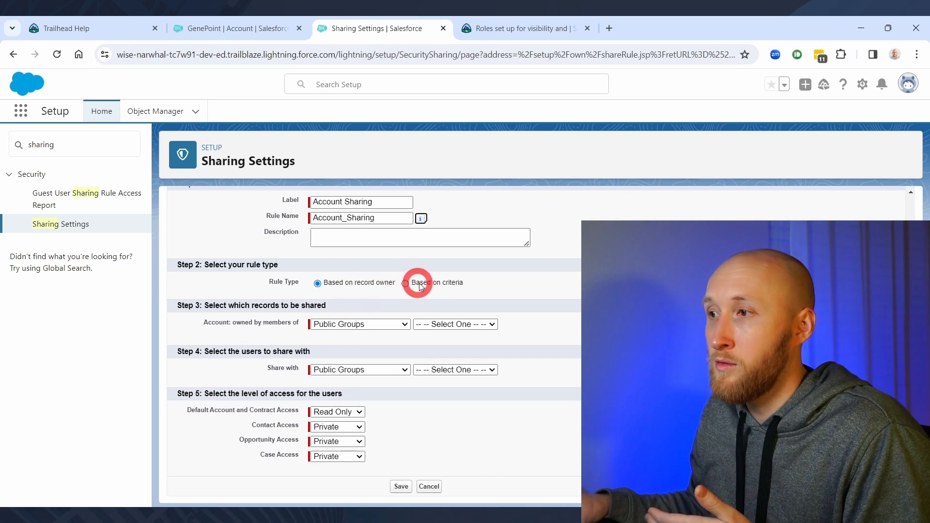
pyautogui.click(370, 327)
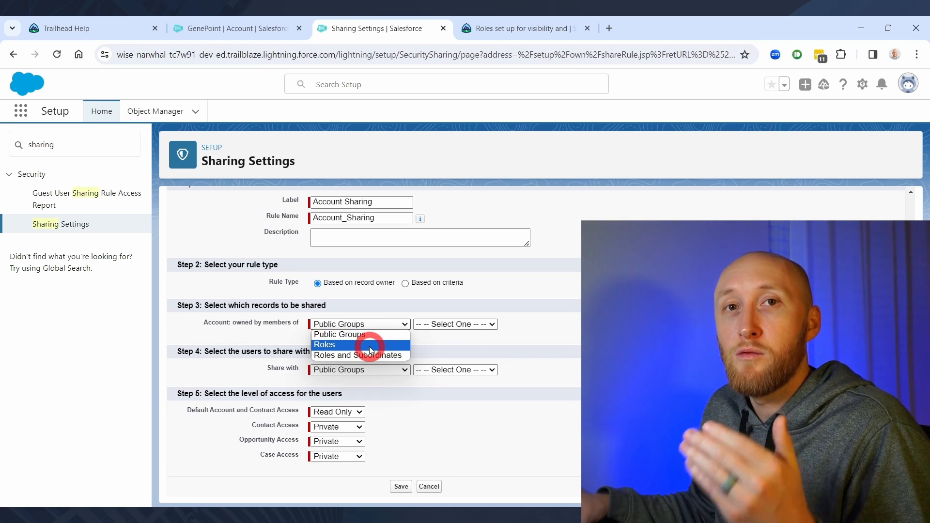
pyautogui.click(371, 345)
pyautogui.click(390, 325)
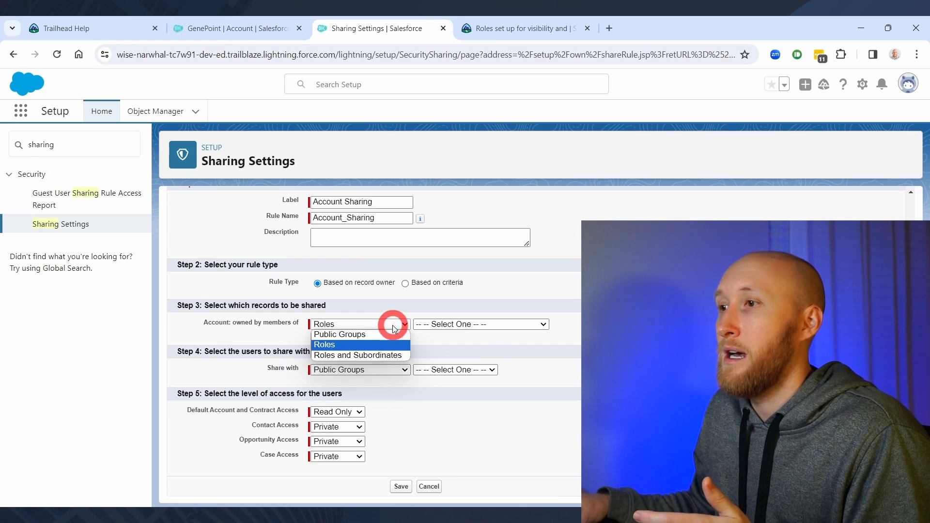
pyautogui.click(379, 338)
pyautogui.click(442, 324)
pyautogui.click(447, 314)
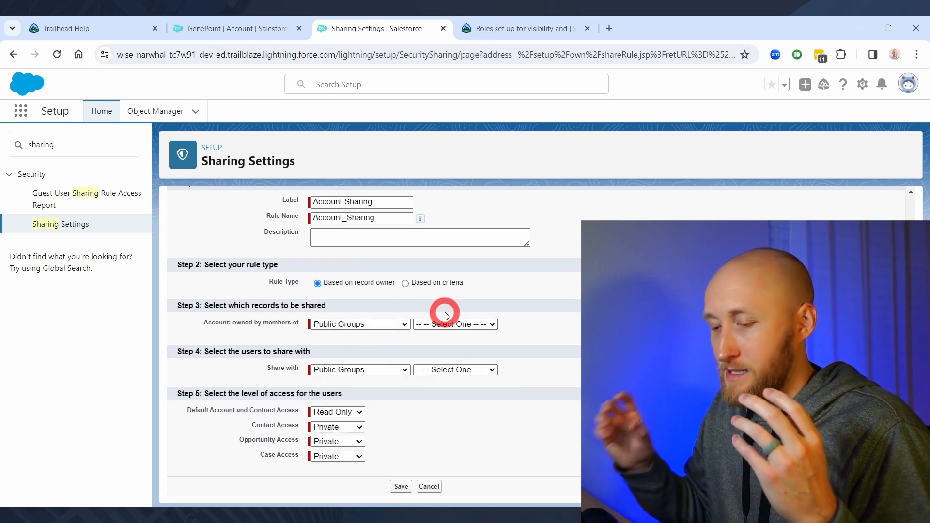